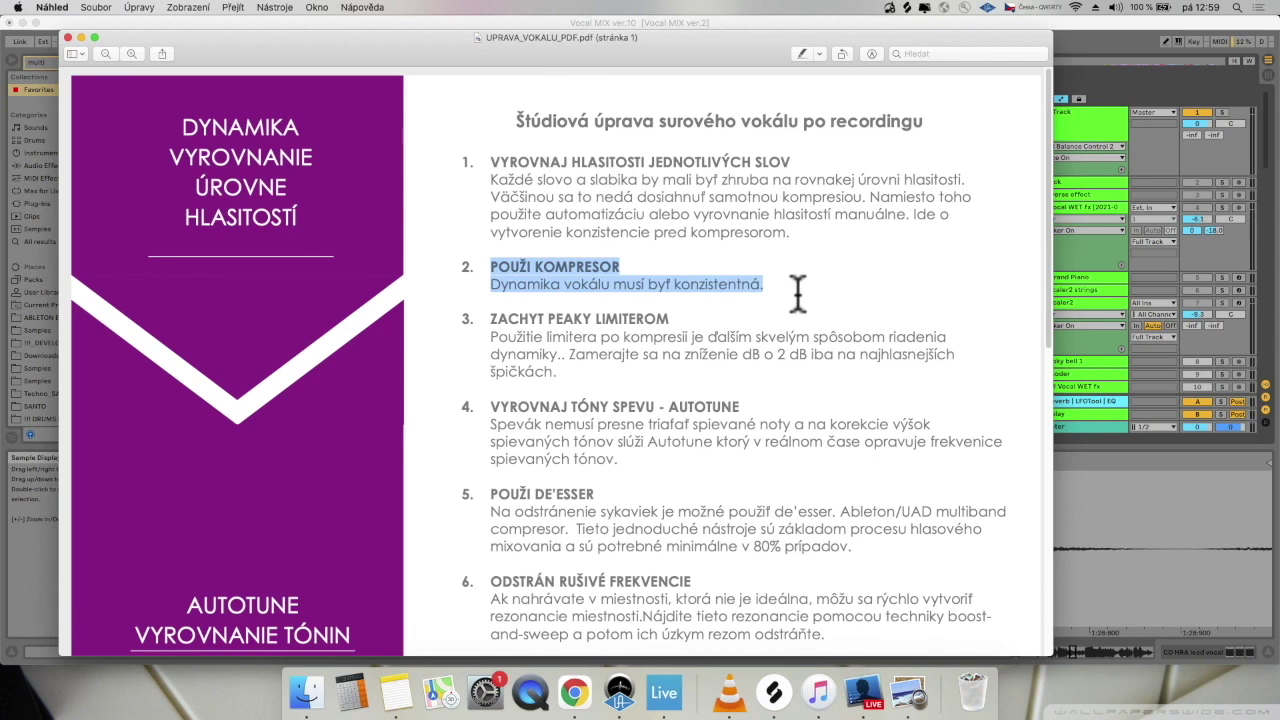
Highlight the PDF guide's points 1 to 3 on levelling word loudness, using a compressor and catching peaks with a limiter.
left_click_drag(614, 357, 572, 365)
left_click(495, 265)
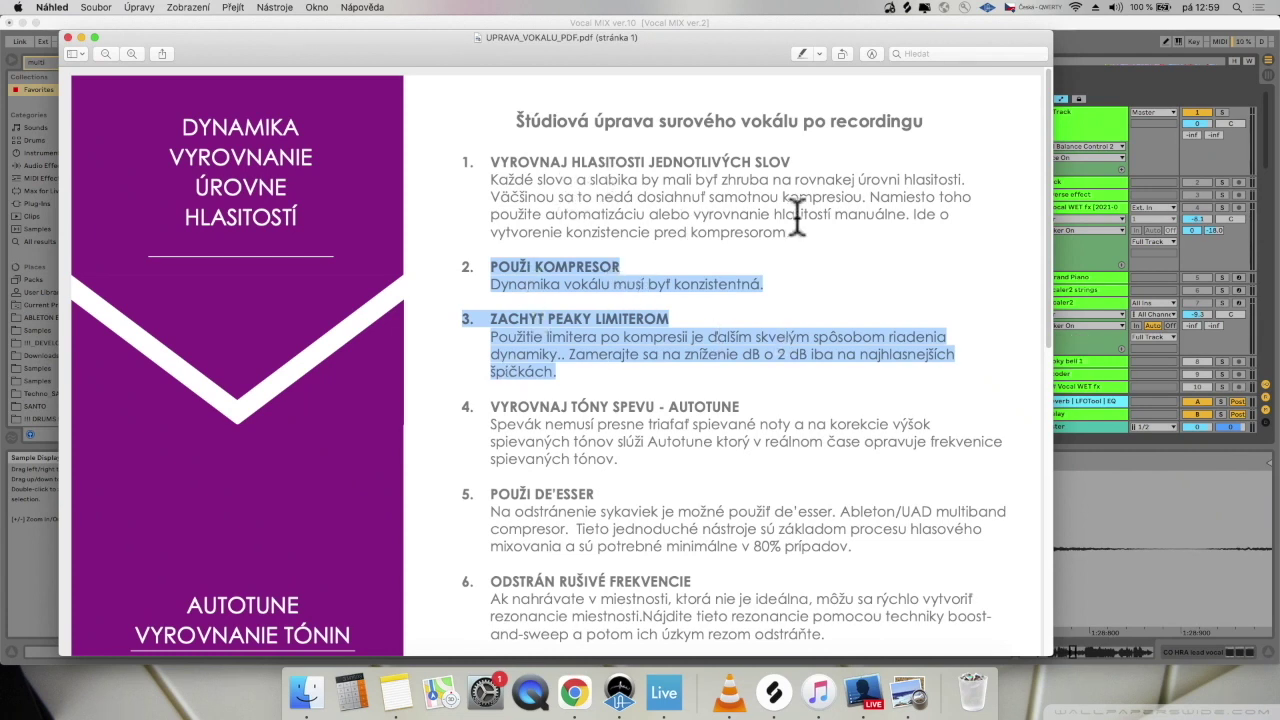
left_click_drag(816, 232, 494, 158)
scroll(757, 258, "down", 2)
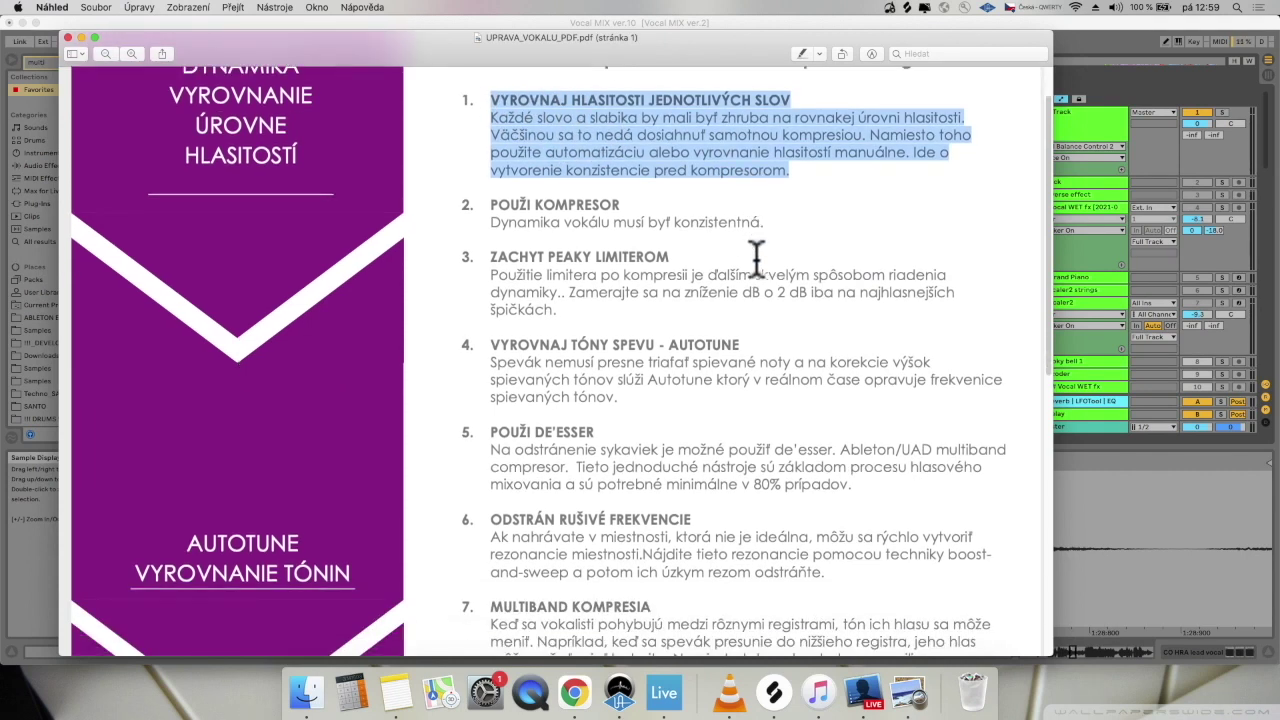
scroll(757, 258, "up", 2)
scroll(757, 258, "down", 2)
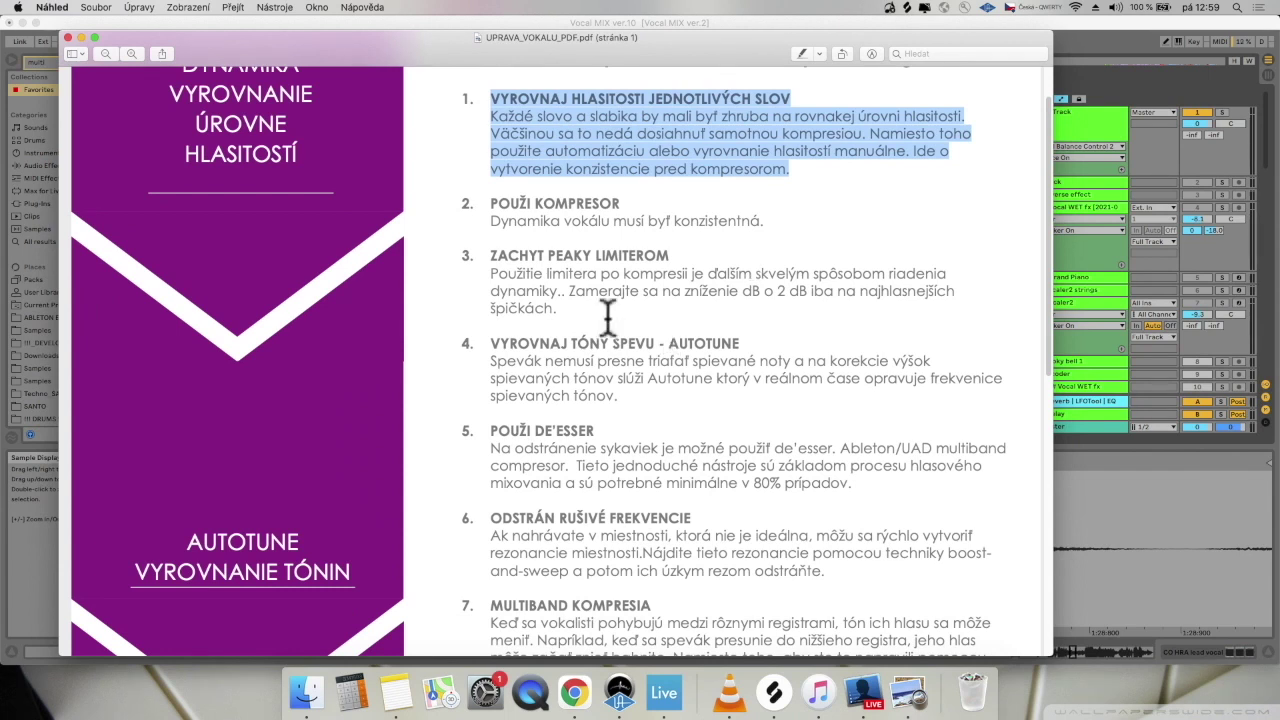
left_click_drag(607, 318, 486, 208)
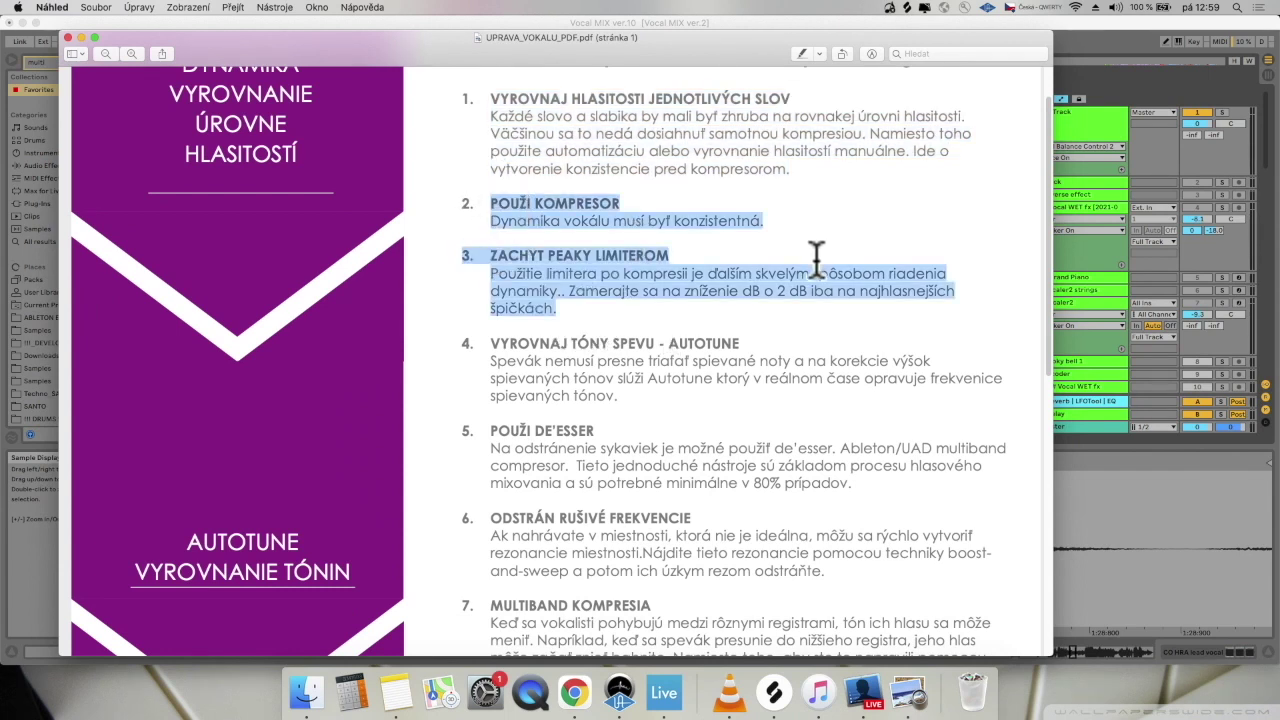
Highlight point 4 of the PDF guide, on correcting the sung tones with Autotune.
scroll(816, 256, "down", 3)
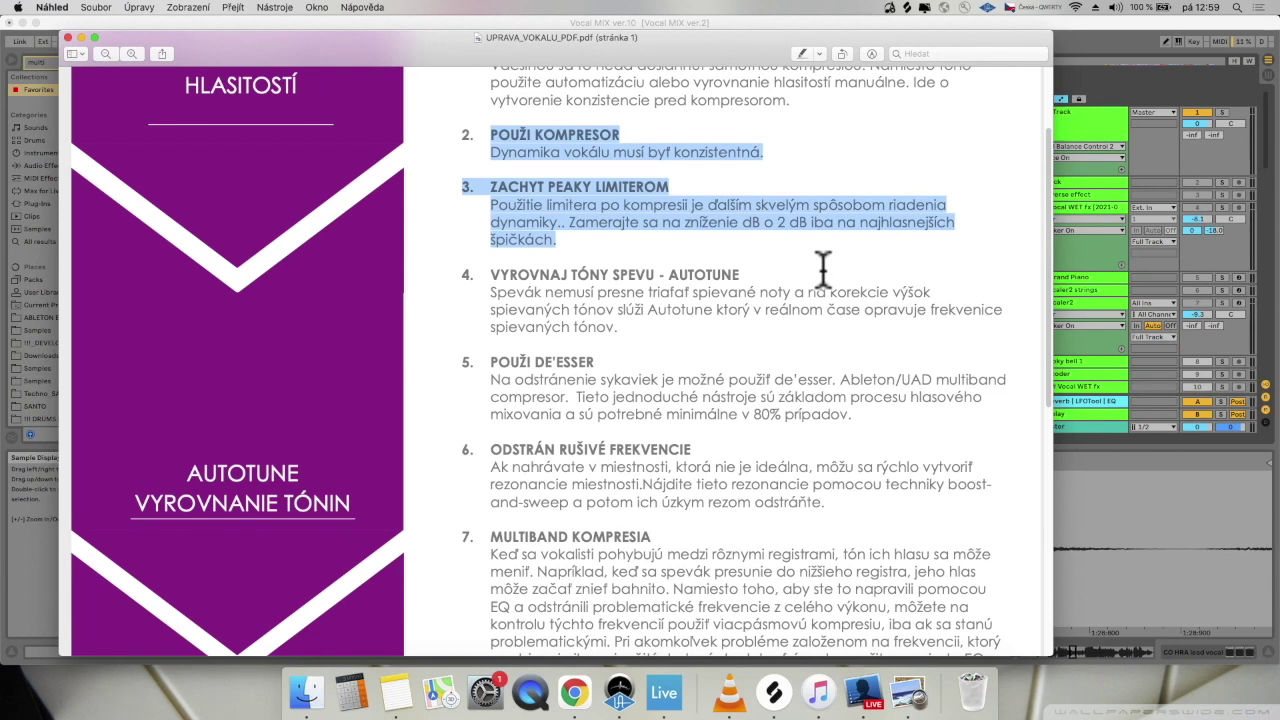
scroll(822, 266, "down", 1)
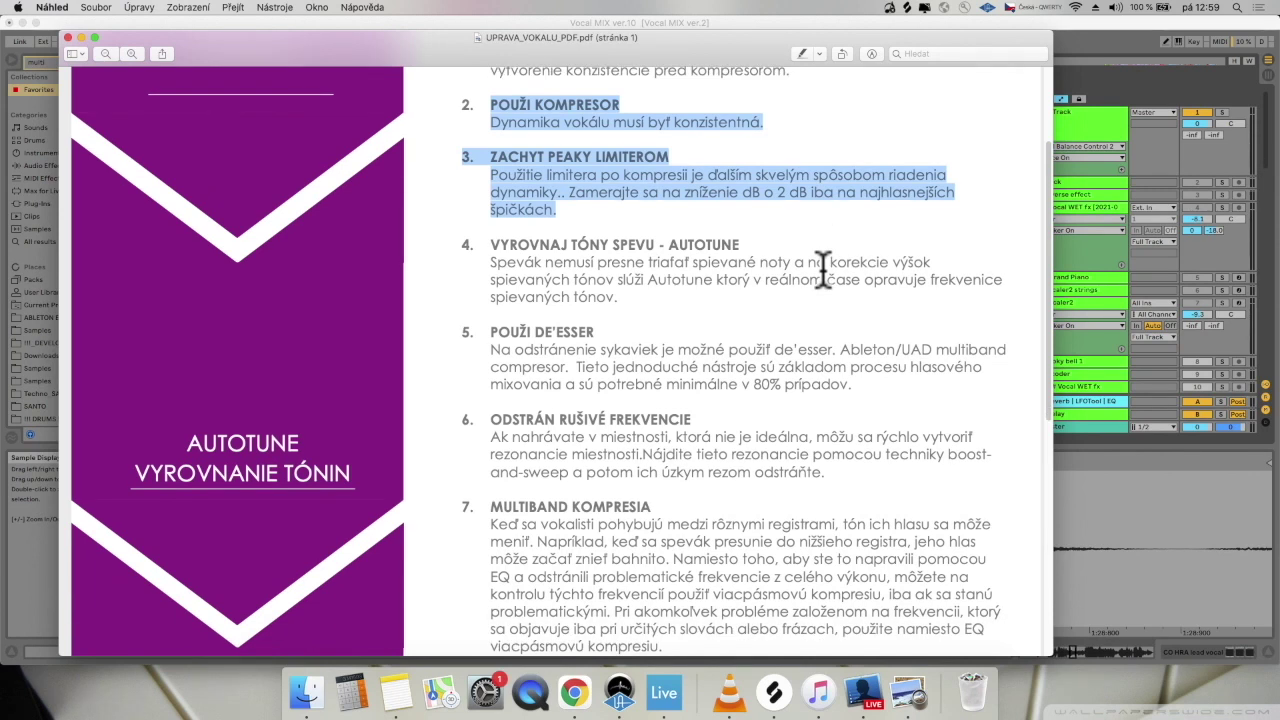
scroll(857, 262, "down", 1)
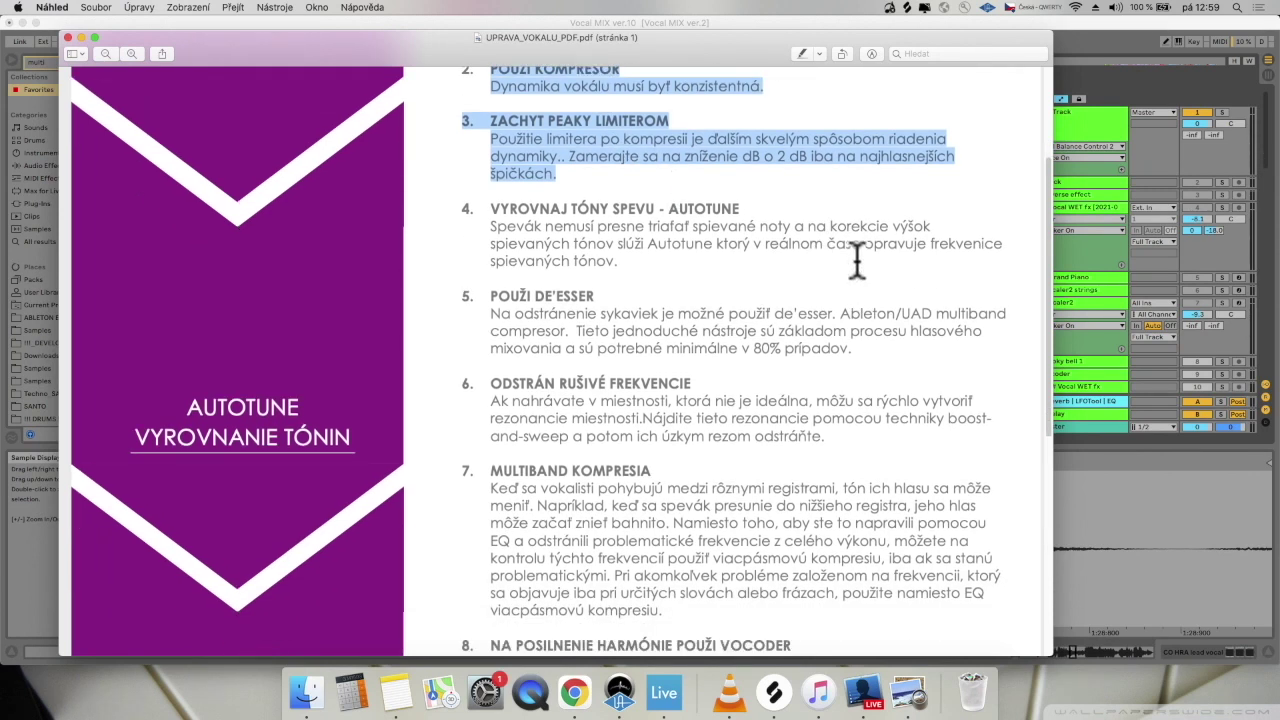
left_click_drag(665, 262, 471, 206)
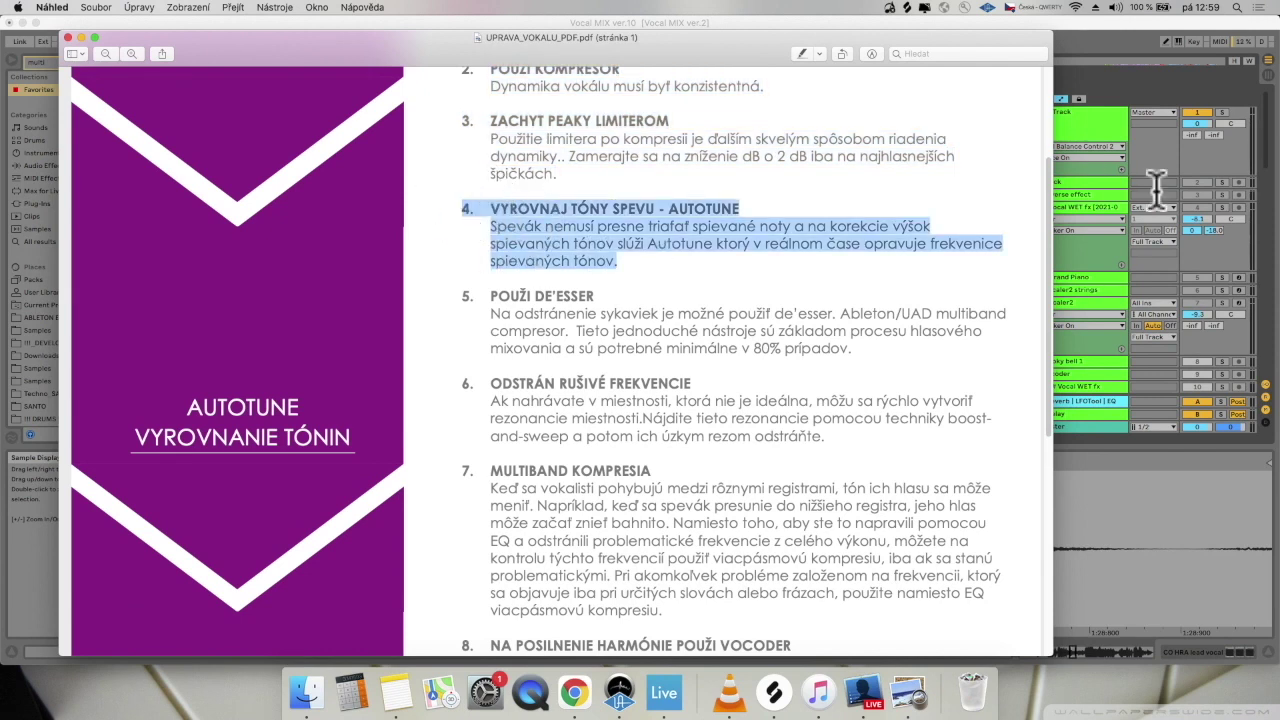
Switch to Ableton Live, solo the OK# Vocal WET fx track and play it briefly with its device chain shown.
left_click(1093, 125)
scroll(1100, 300, "down", 5)
left_click(1070, 227)
left_click(1034, 228)
left_click(1034, 216)
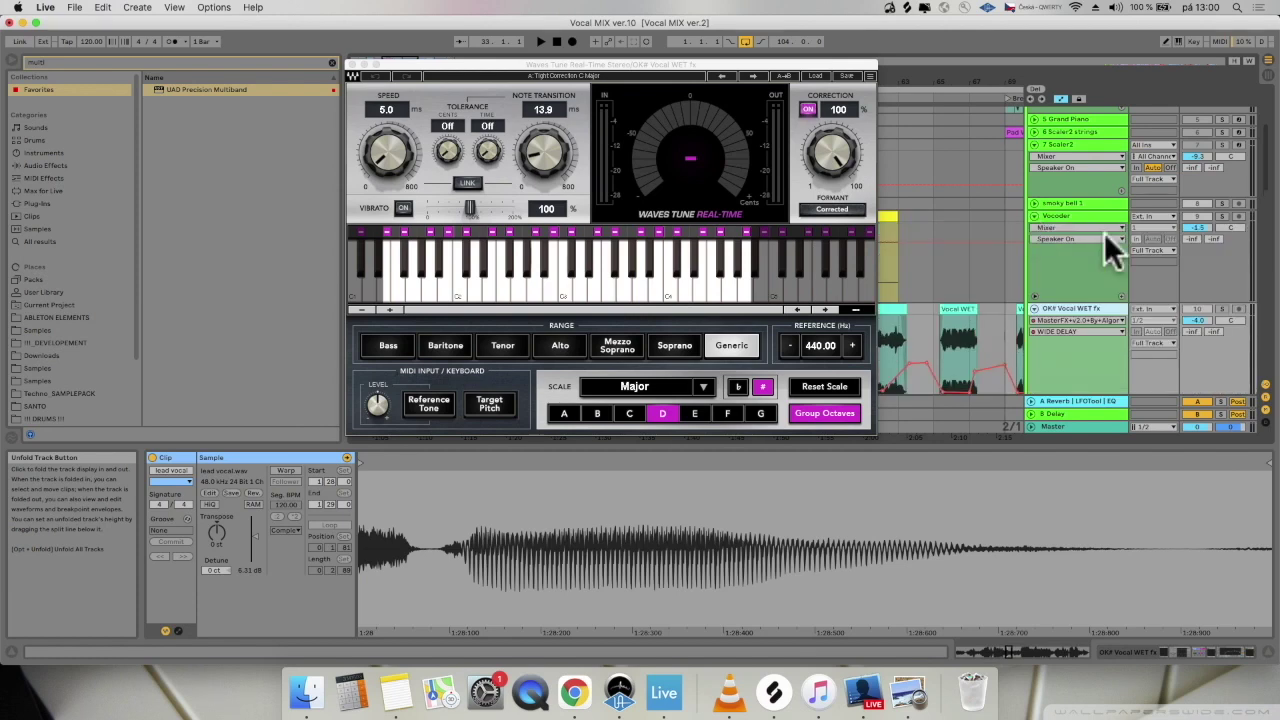
left_click(1222, 309)
left_click(1088, 311)
key("space")
double_click(1087, 309)
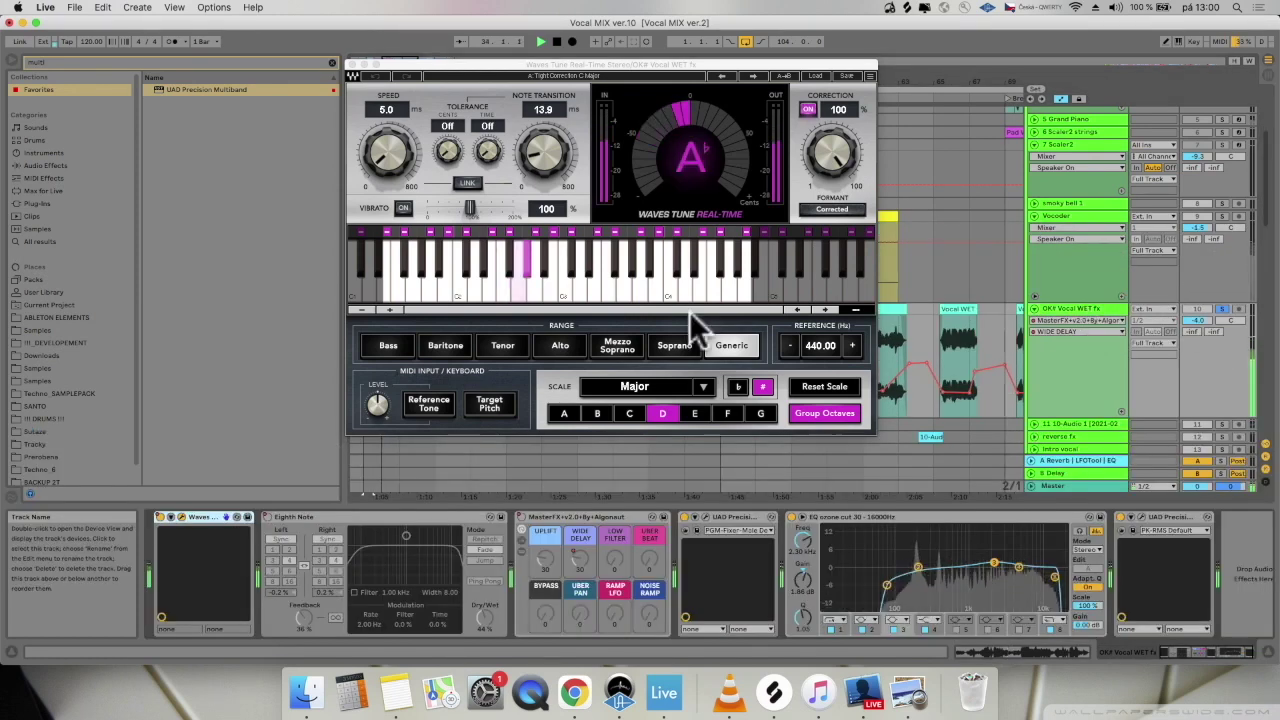
key("space")
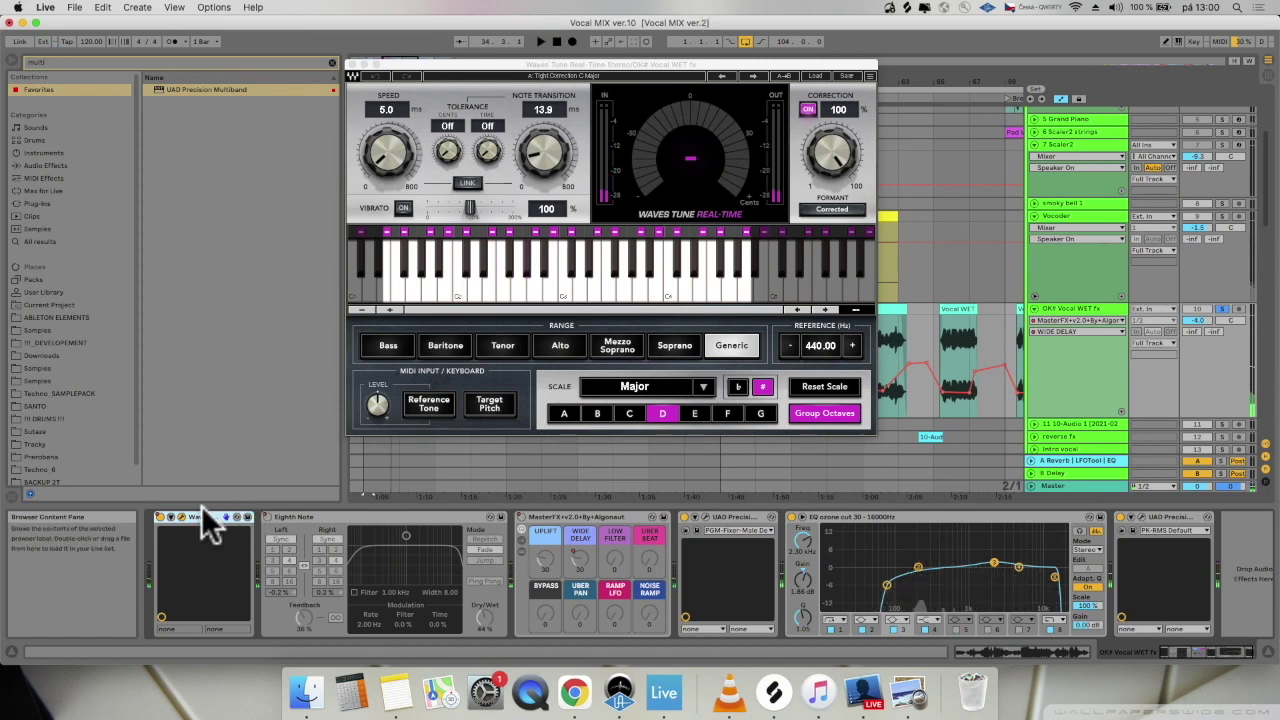
Unfold the Waves Tune Real-Time device's parameter area and move its plugin window clear of the arrangement.
left_click(171, 515)
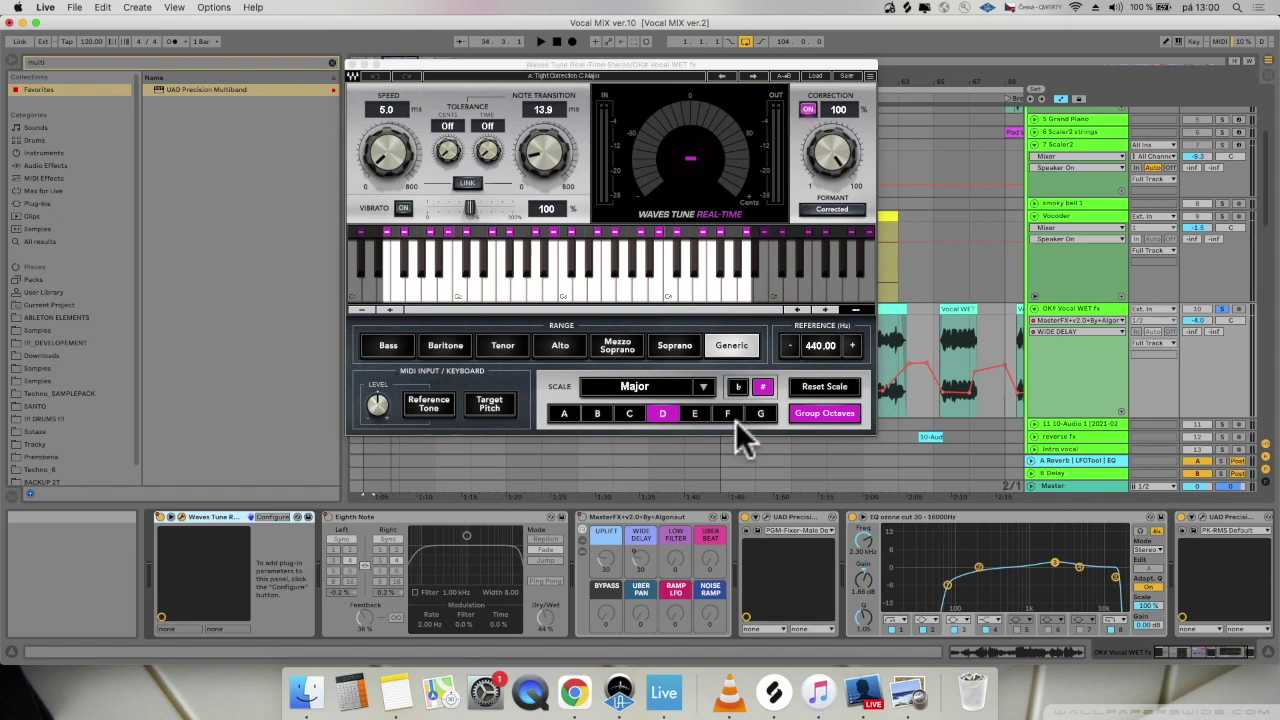
left_click_drag(743, 62, 768, 54)
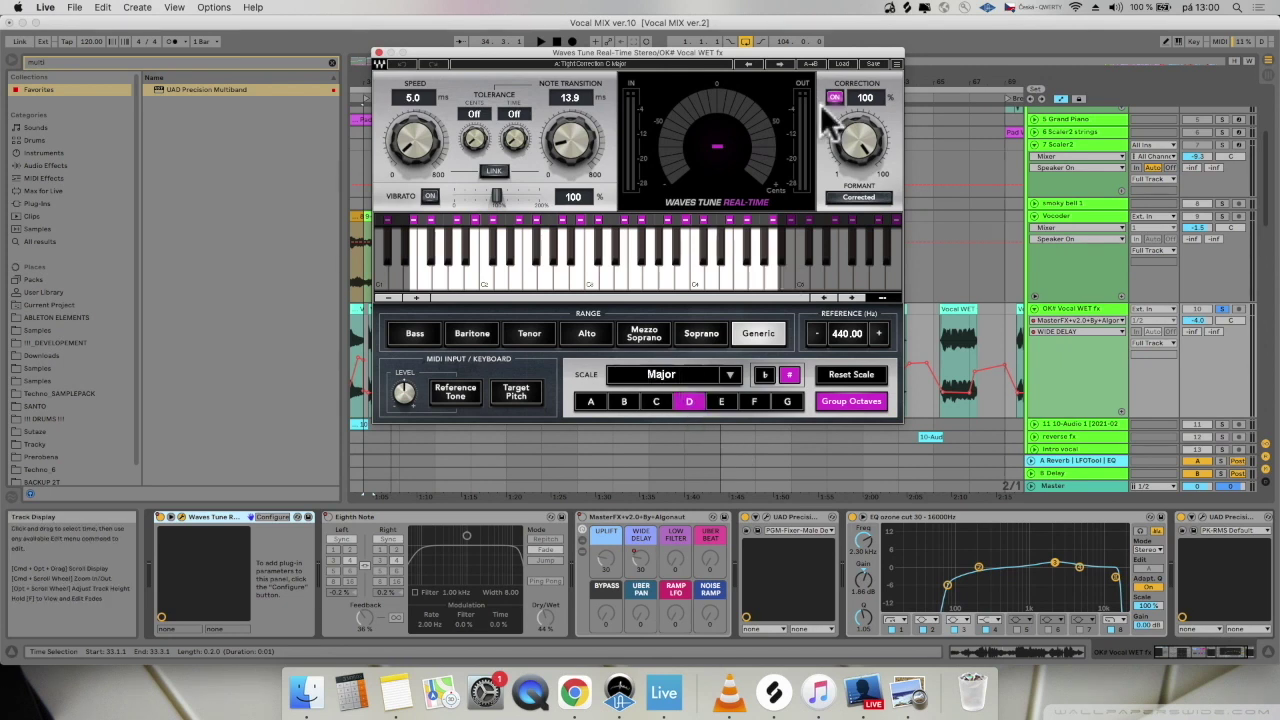
left_click_drag(854, 54, 862, 90)
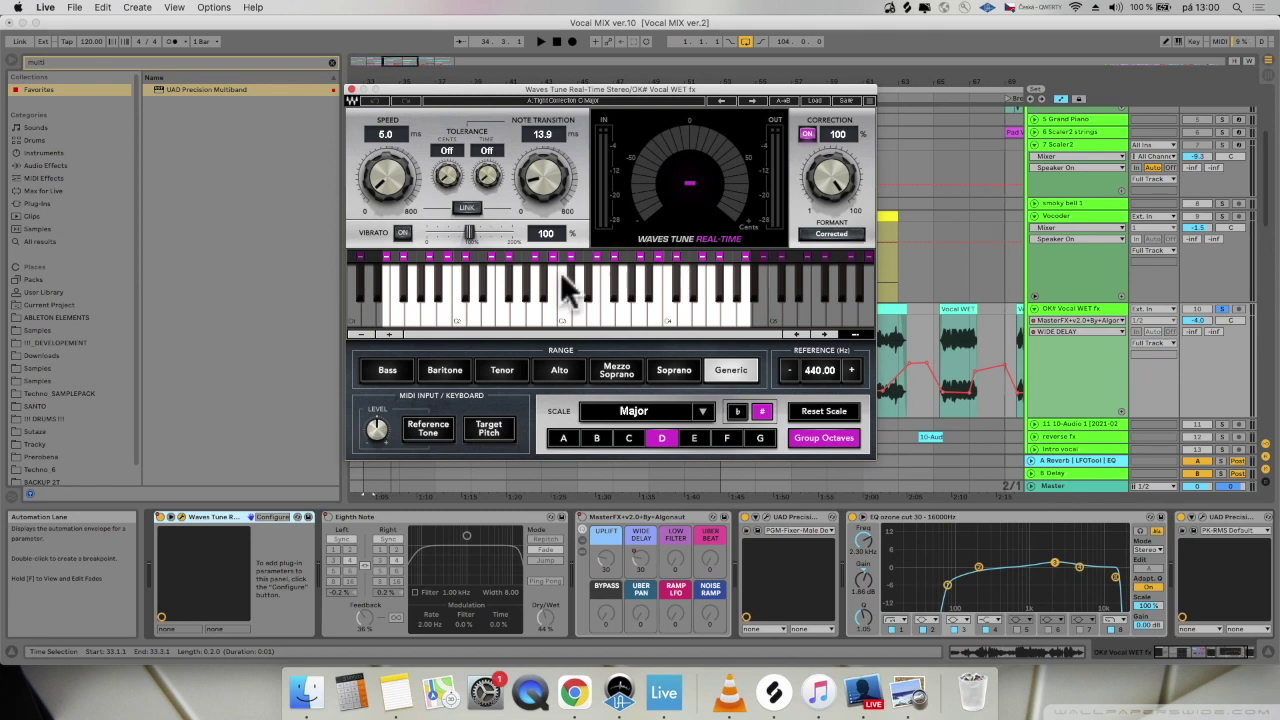
left_click_drag(818, 100, 205, 580)
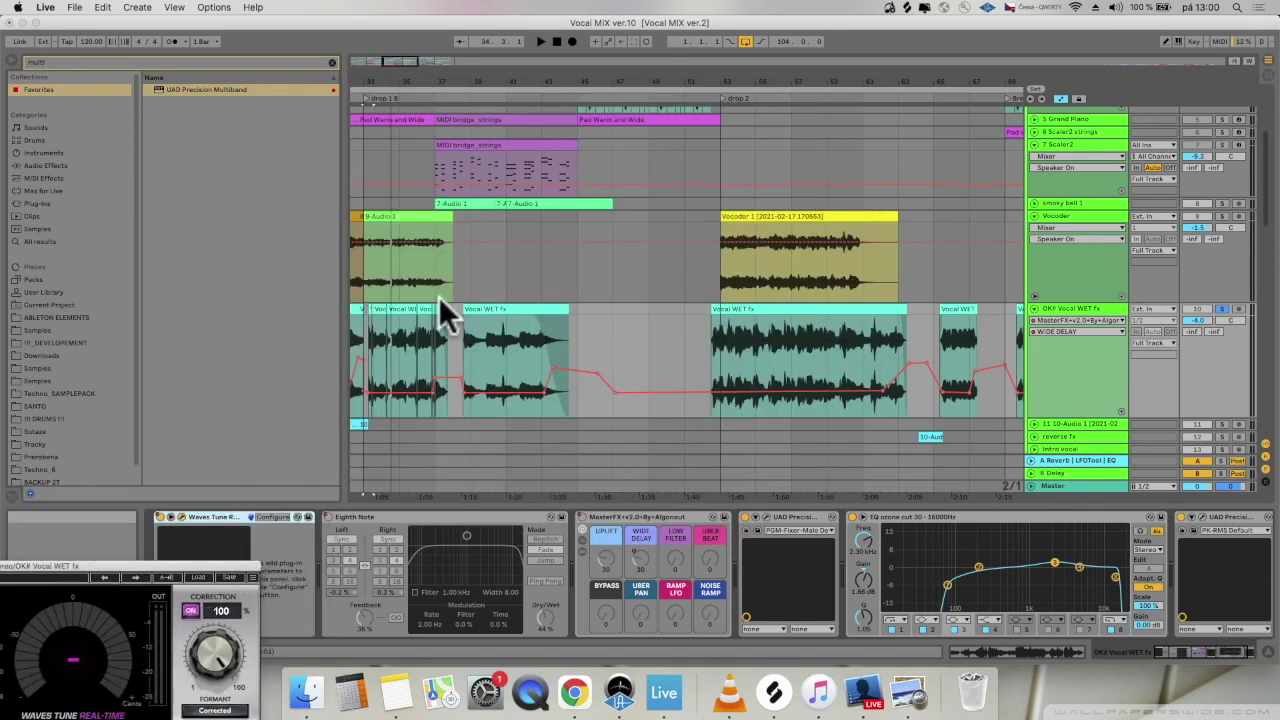
Play the soloed Vocal WET fx clip from the drop 2 marker to hear the pitch correction.
left_click(750, 345)
left_click(725, 331)
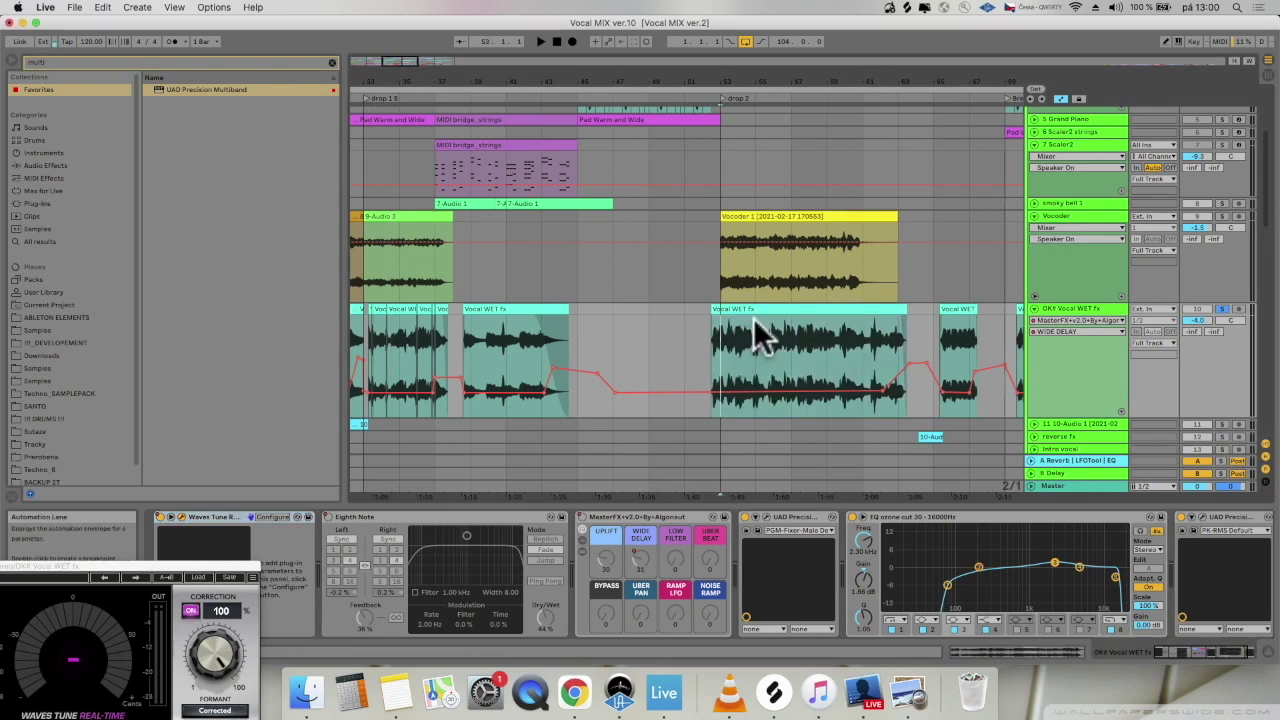
left_click_drag(896, 80, 735, 80)
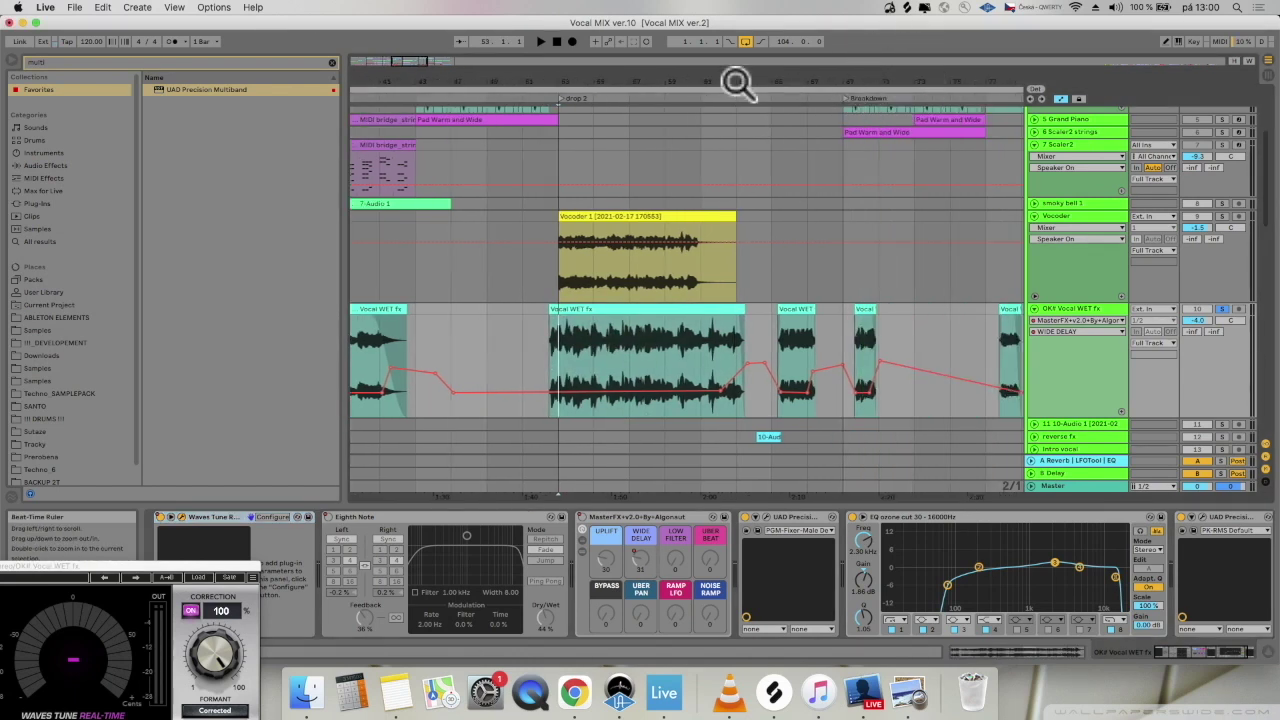
key("space")
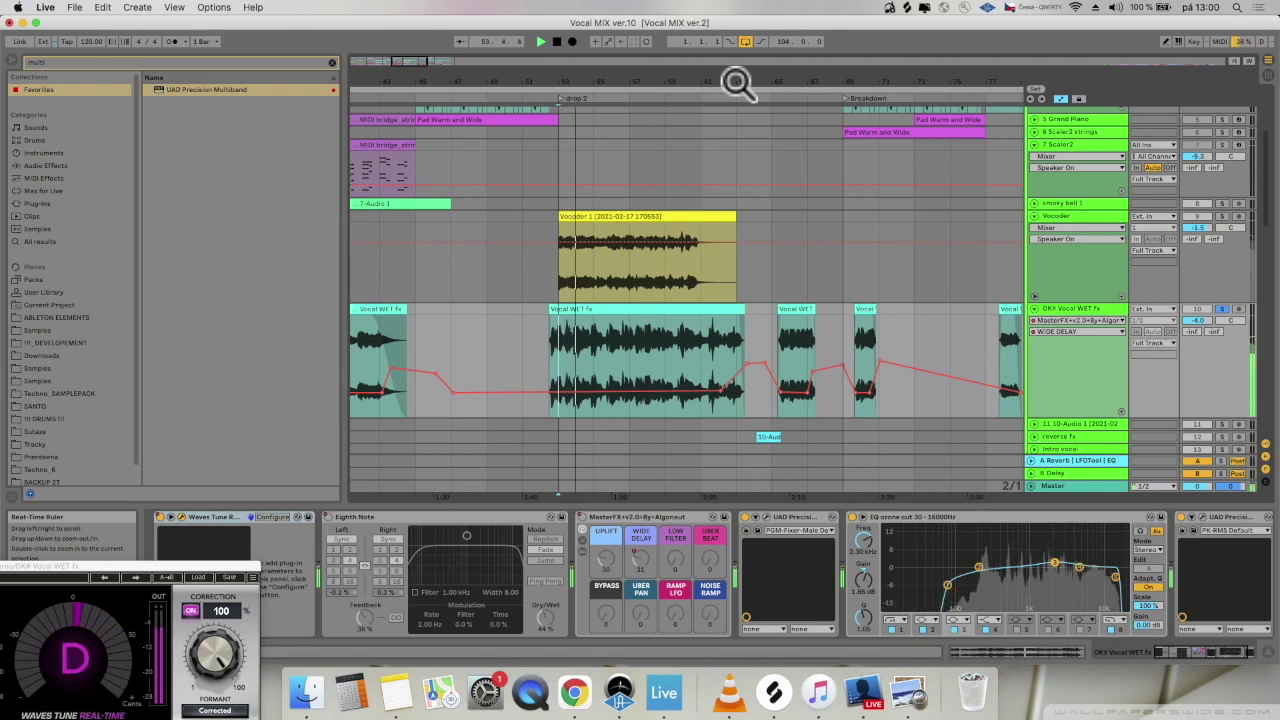
left_click(600, 82)
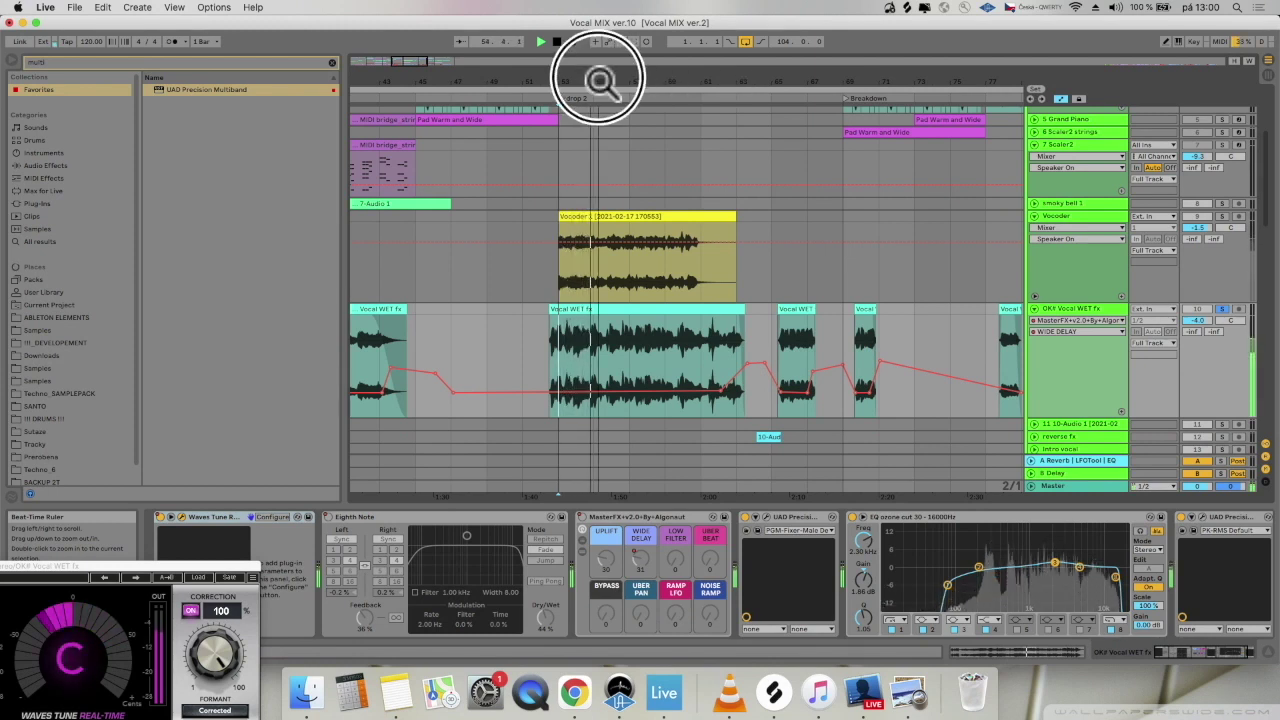
left_click_drag(600, 82, 600, 140)
key("space")
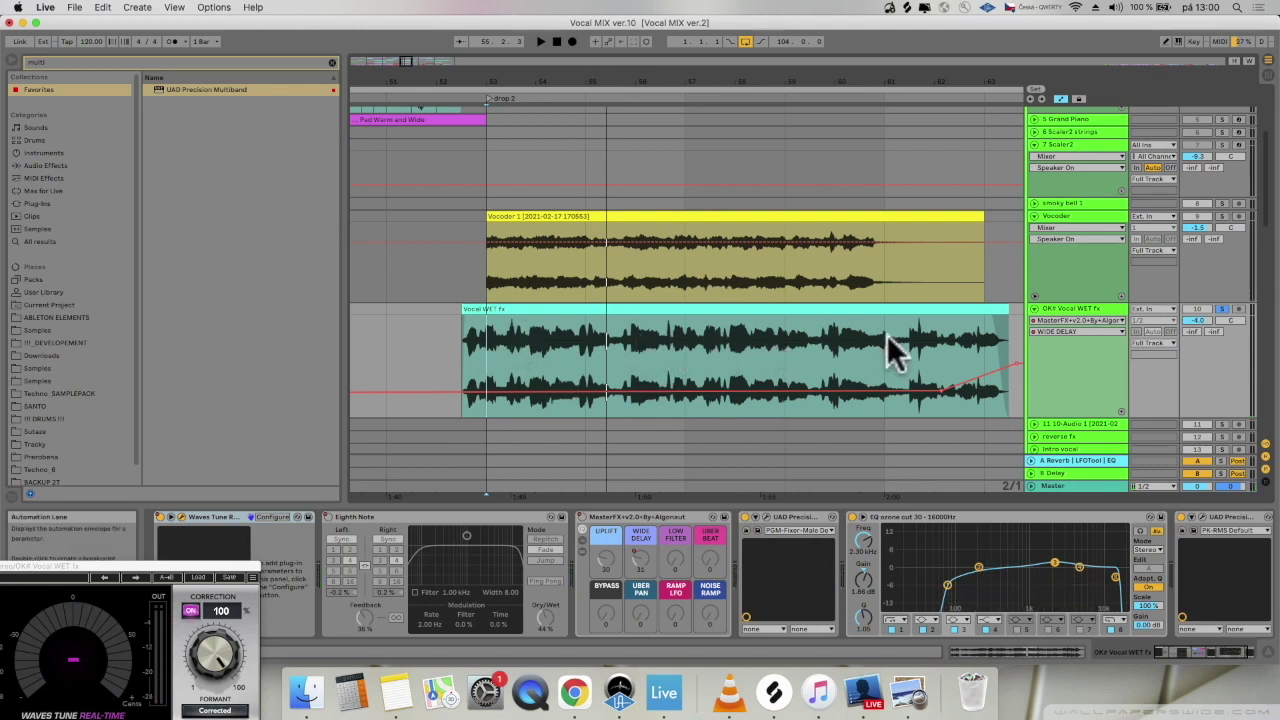
Examine the Waves Tune Real-Time settings and park the plugin window out of the way again.
left_click_drag(187, 564, 615, 162)
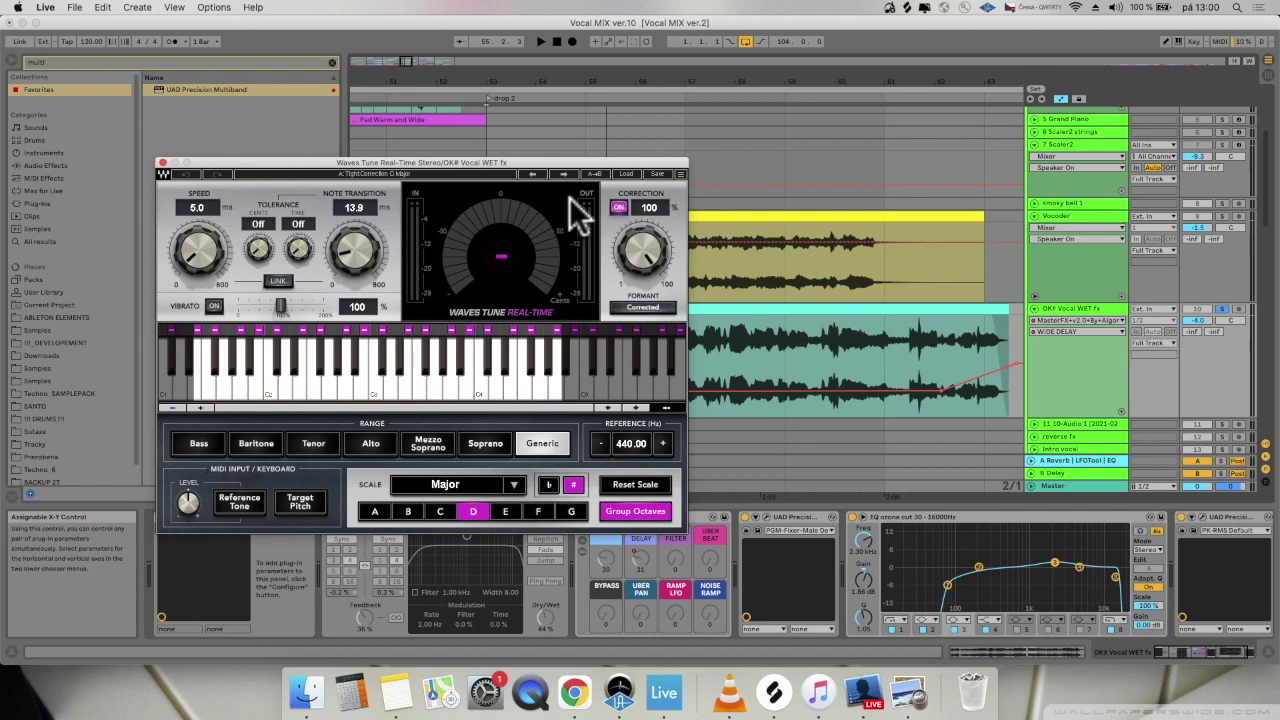
left_click_drag(605, 163, 104, 568)
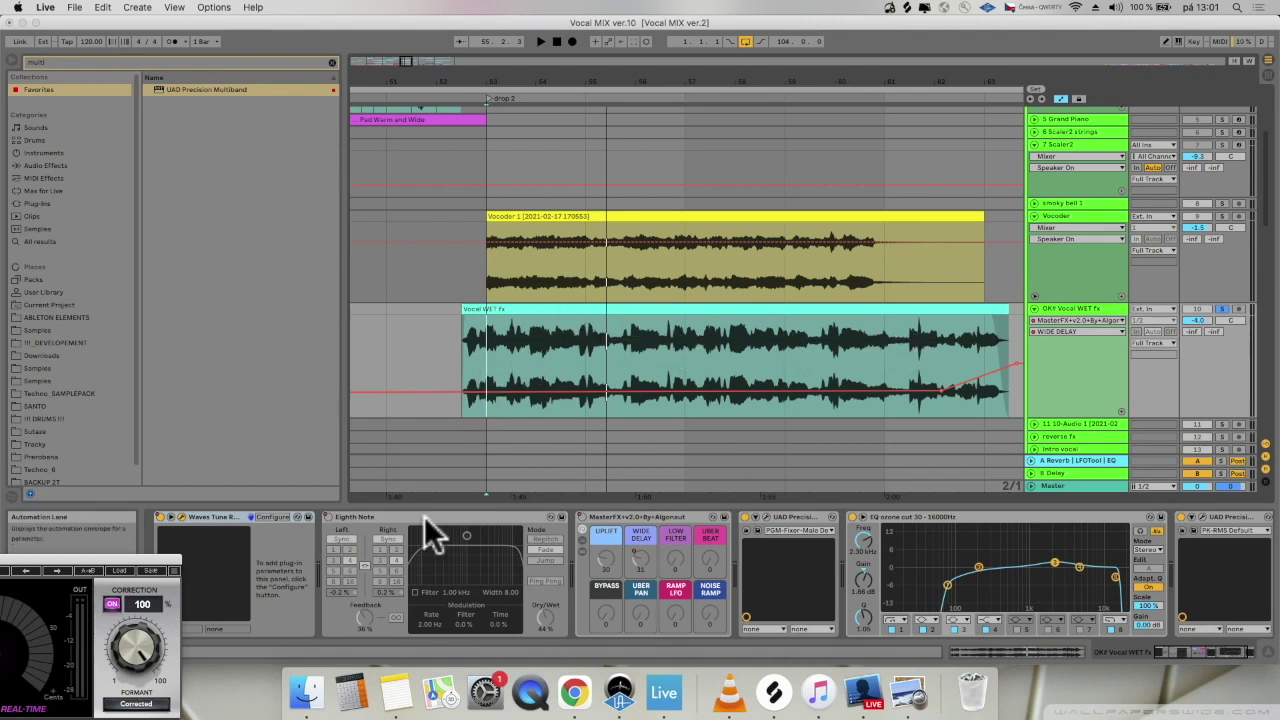
Switch to the PDF guide, highlight point 5 on using a de-esser, and return to Ableton Live.
left_click(909, 692)
left_click(584, 330)
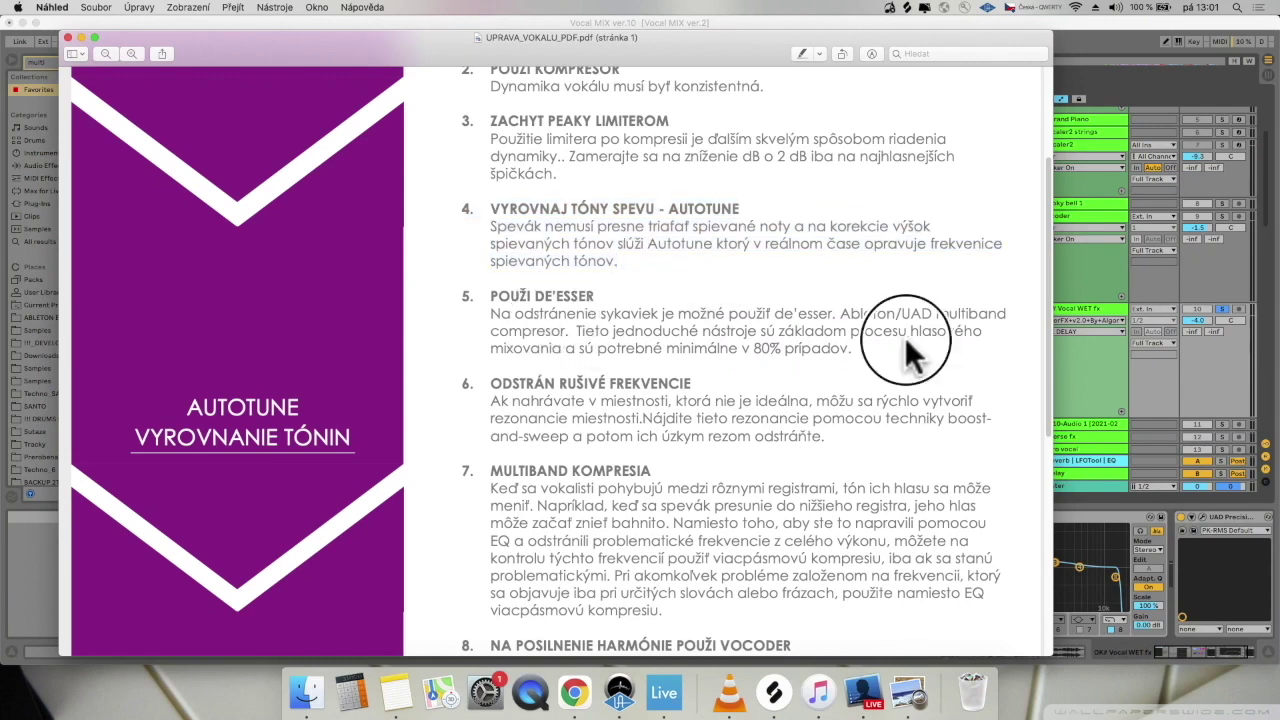
left_click_drag(905, 337, 471, 300)
left_click(1105, 303)
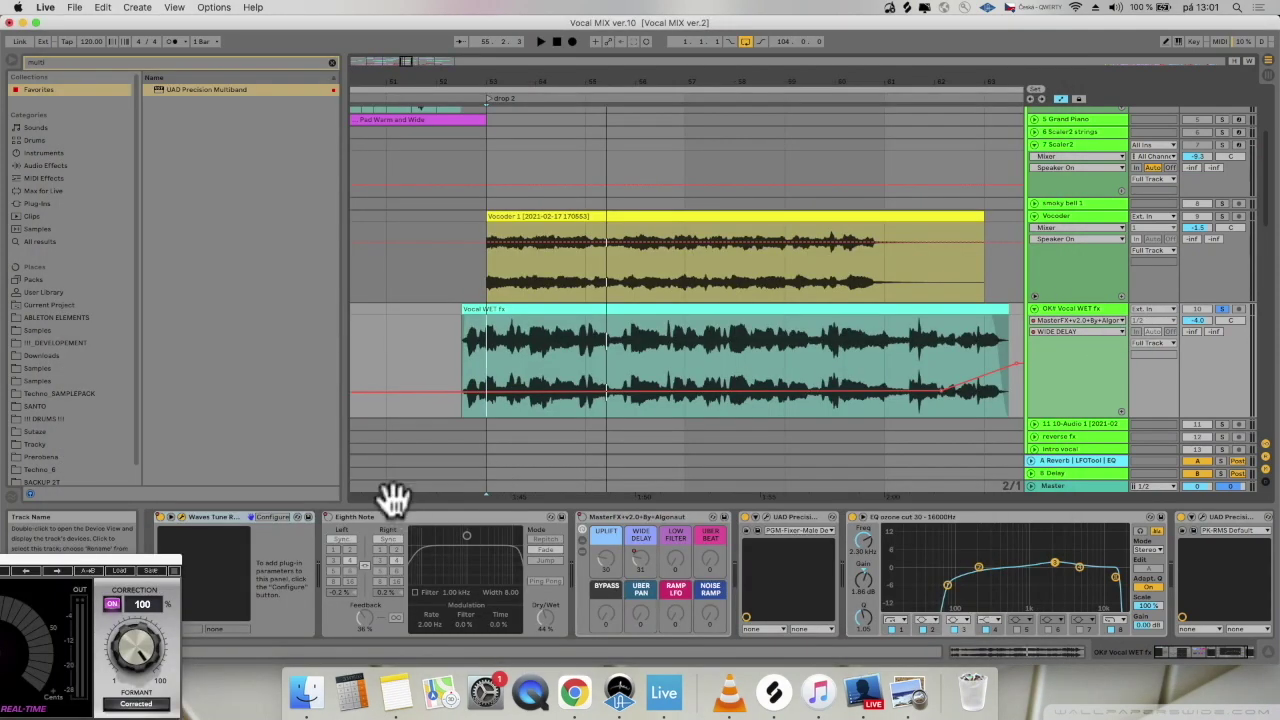
Choose the PGM-Fixer-Male De-Ess preset in the vocal track's UAD Precision Multiband and play the vocal through it.
left_click(764, 515)
left_click_drag(405, 395, 801, 175)
left_click(782, 528)
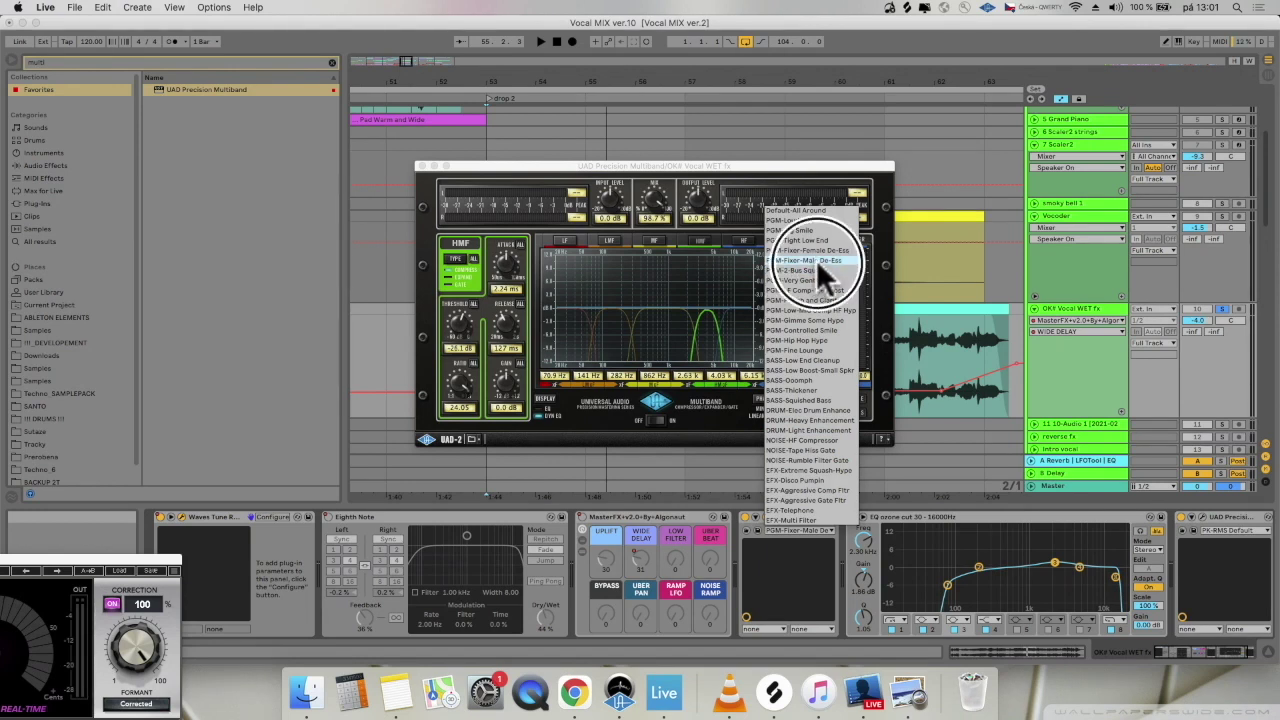
left_click(816, 260)
key("space")
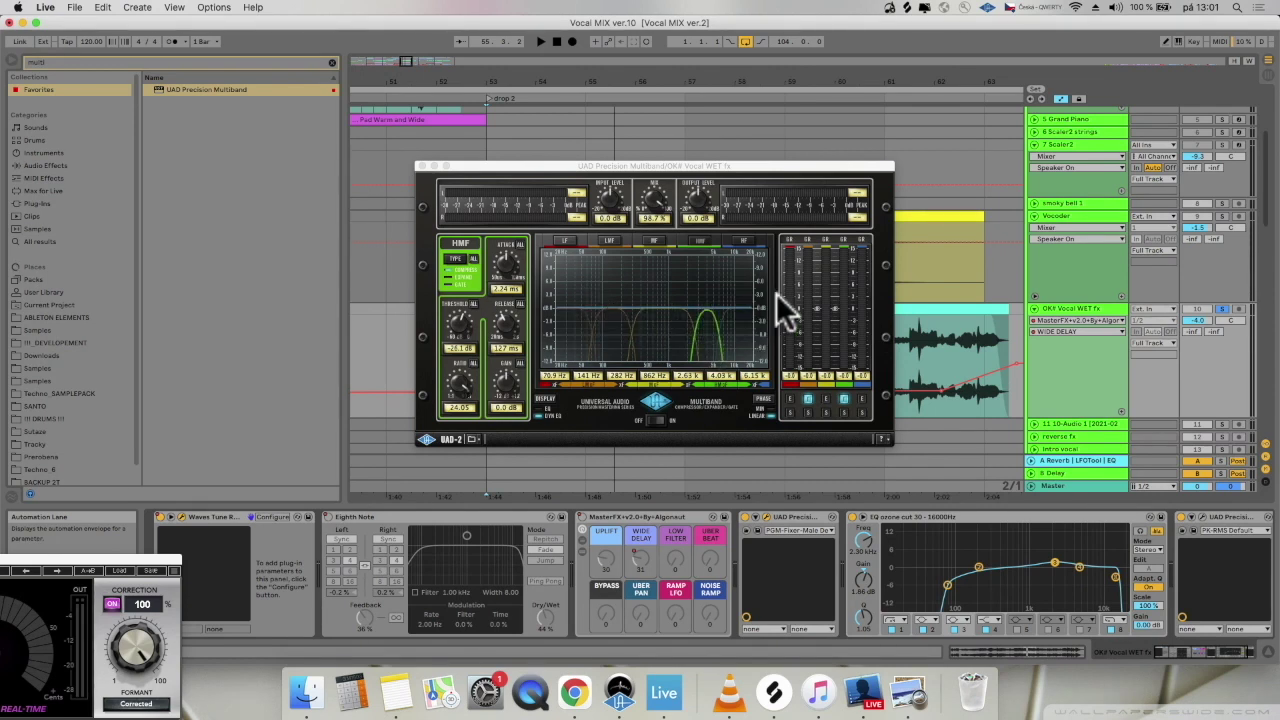
left_click_drag(819, 172, 762, 232)
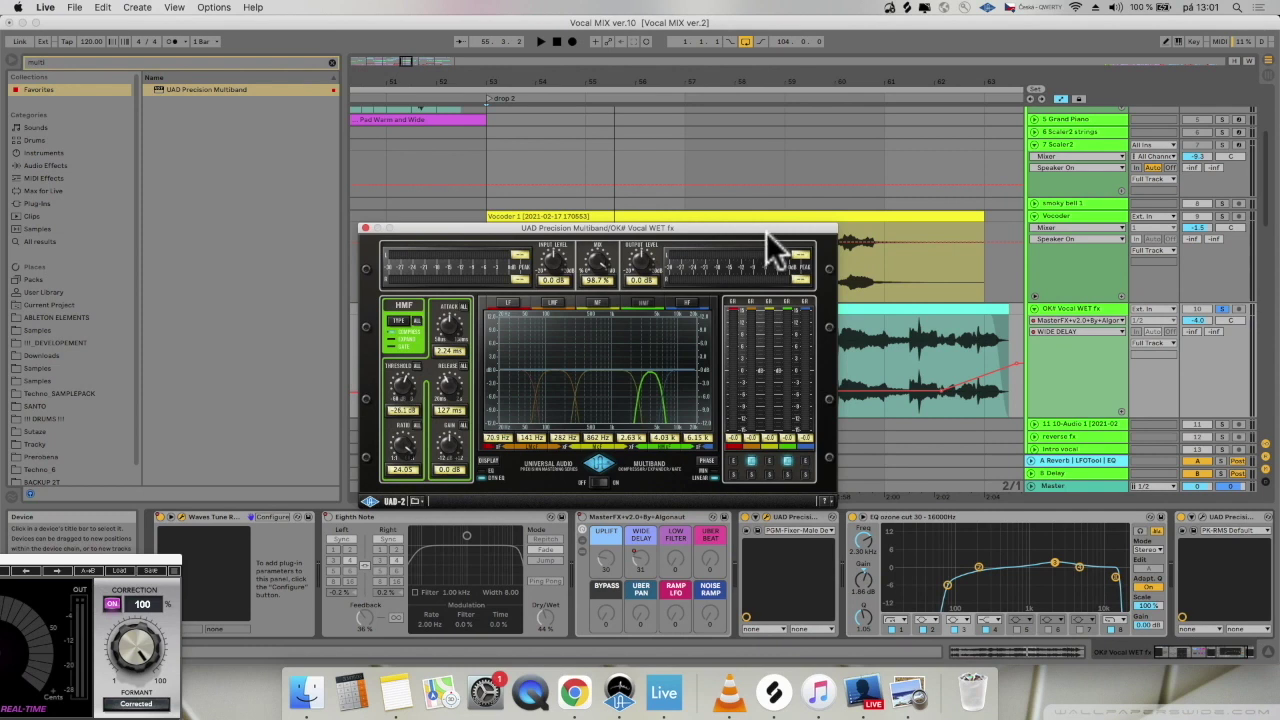
left_click_drag(766, 232, 240, 398)
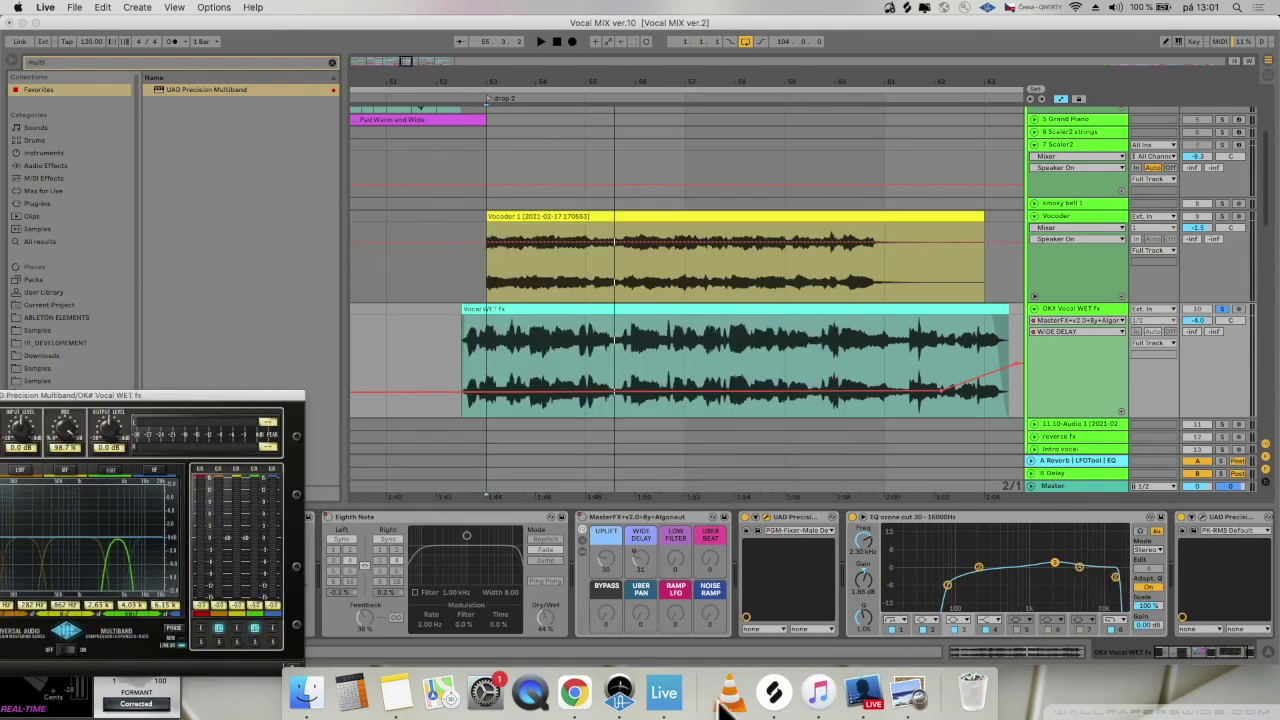
Switch to the PDF guide and highlight point 6 on removing disturbing frequencies.
left_click(897, 687)
scroll(700, 400, "down", 2)
left_click_drag(905, 400, 484, 327)
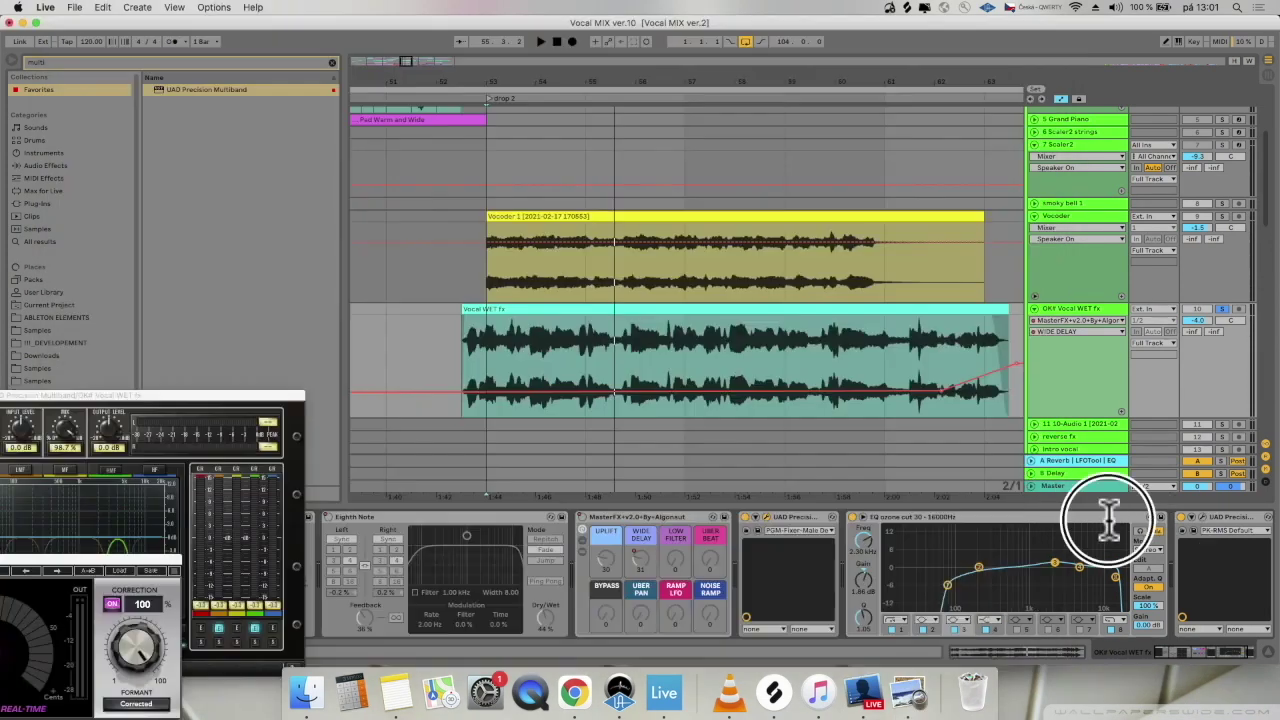
Return to Ableton Live, search the browser for "eq" and insert EQ ozone cut 30 - 16000Hz.adv after UAD Precision Multiband.
left_click(1109, 523)
left_click(150, 70)
type("eq")
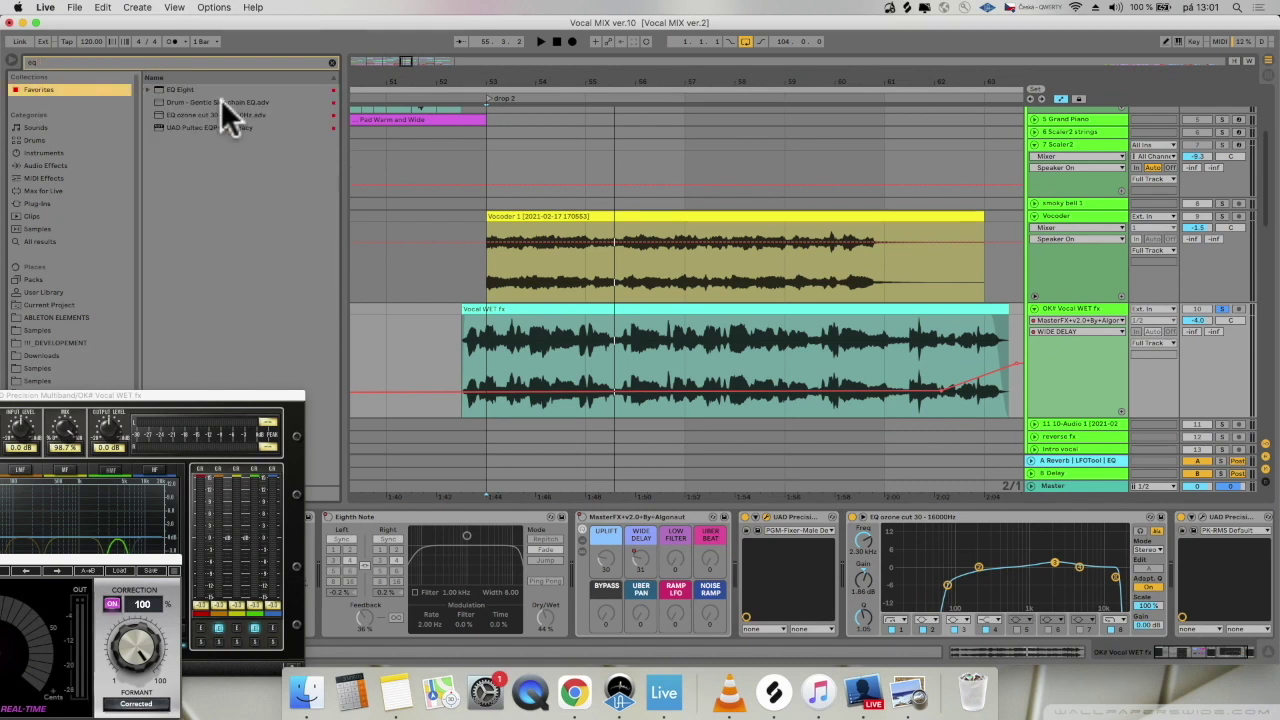
left_click_drag(230, 113, 857, 545)
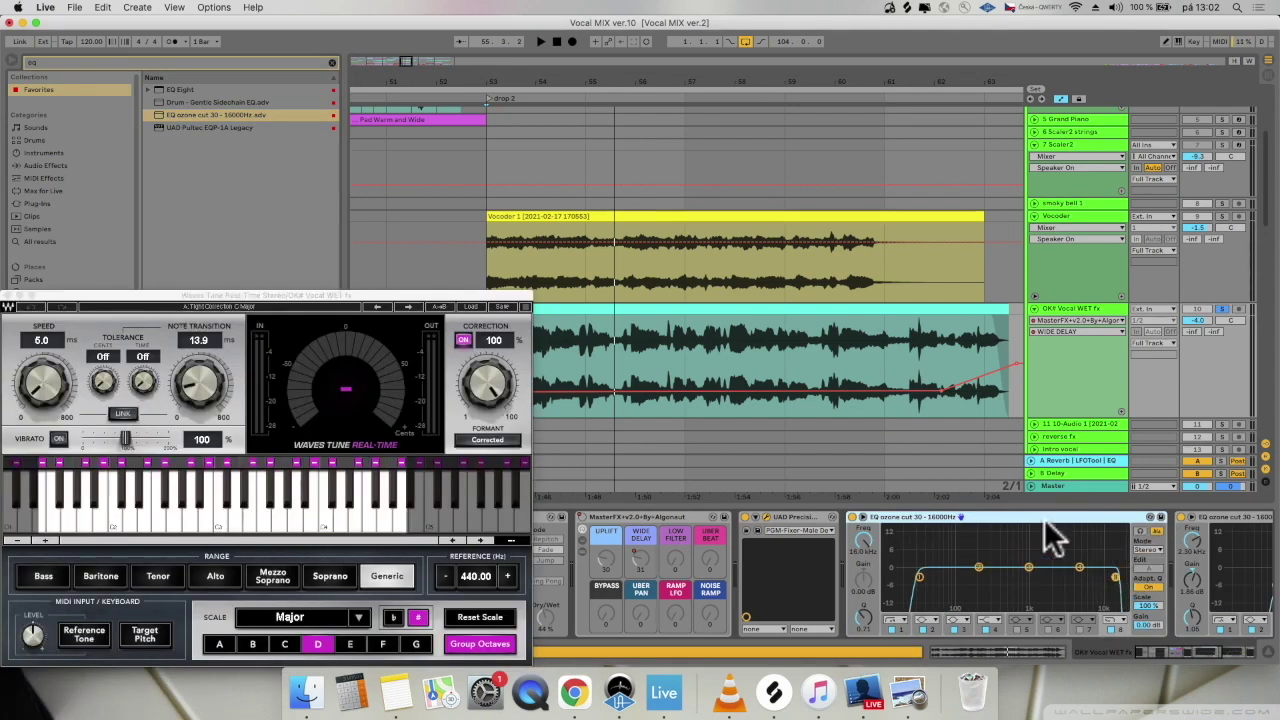
Sweep the new EQ's band 8 through the playing vocal in audition mode, setting it to about 621 Hz with Q 3.34.
left_click(1139, 531)
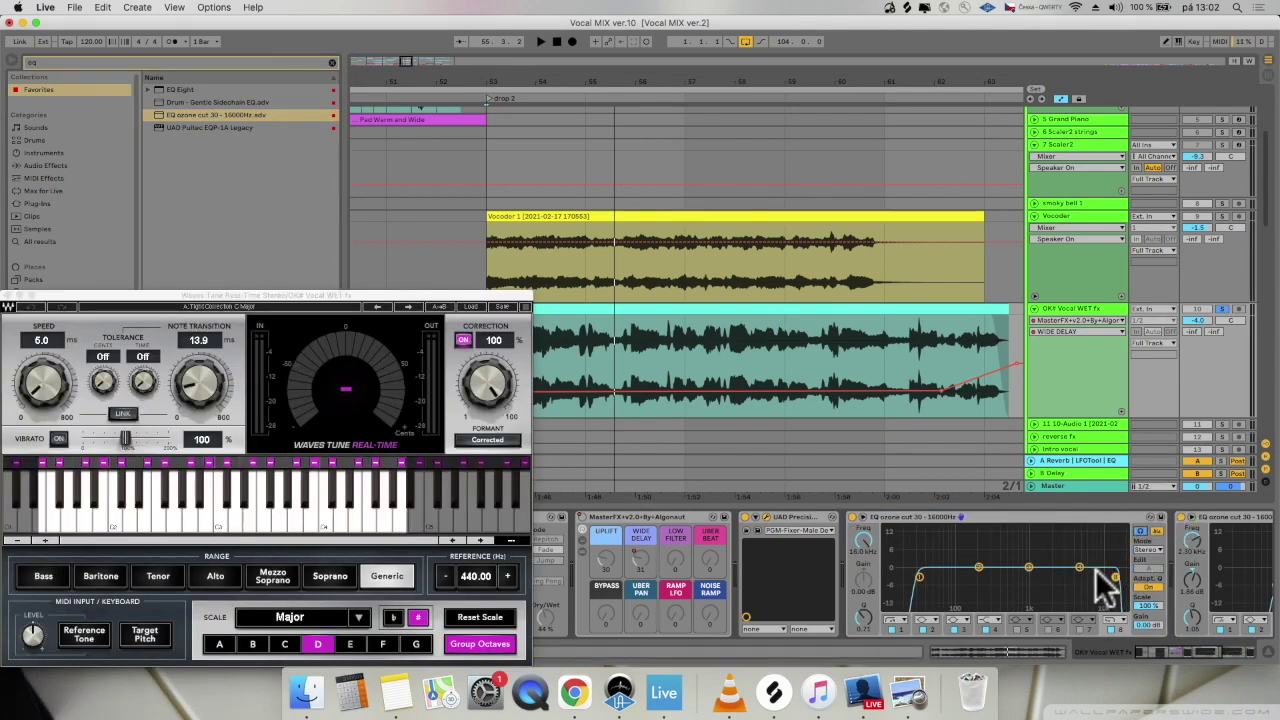
left_click_drag(1114, 576, 1035, 548)
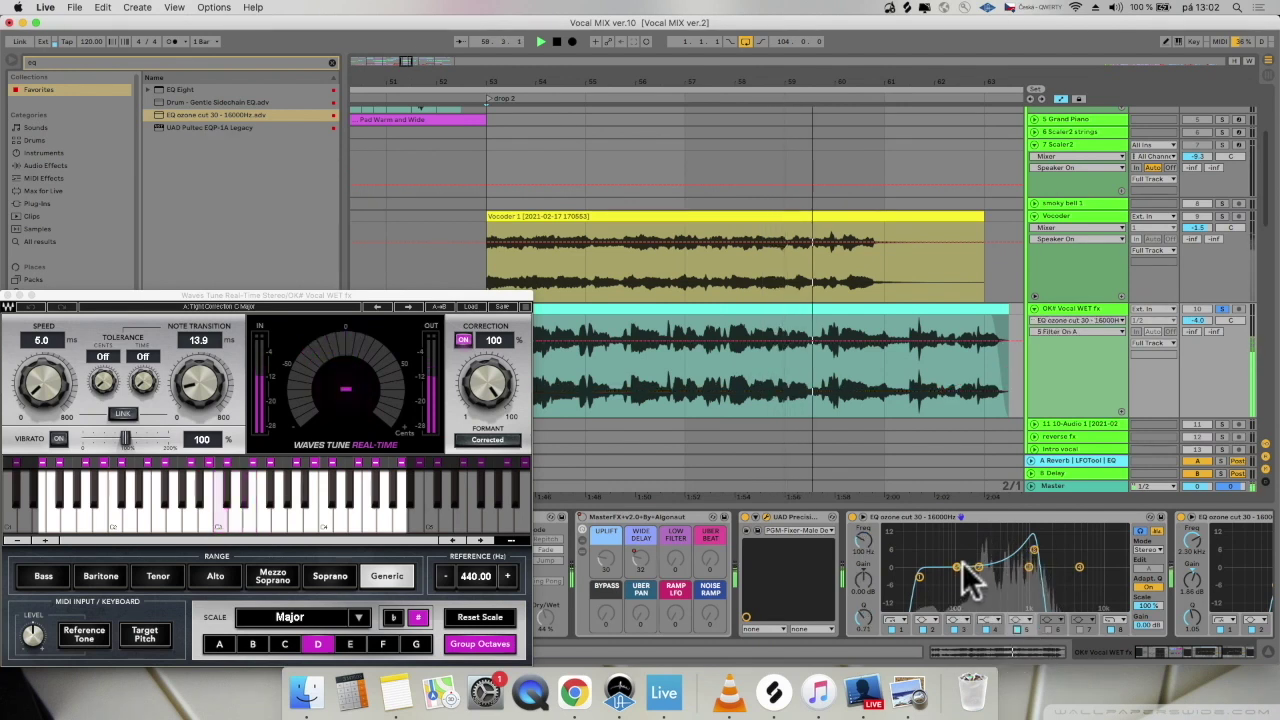
left_click(968, 564)
mouse_move(968, 568)
left_mouse_down()
mouse_move(988, 543)
mouse_move(1037, 537)
mouse_move(1051, 551)
mouse_move(1004, 573)
mouse_move(980, 561)
left_mouse_up()
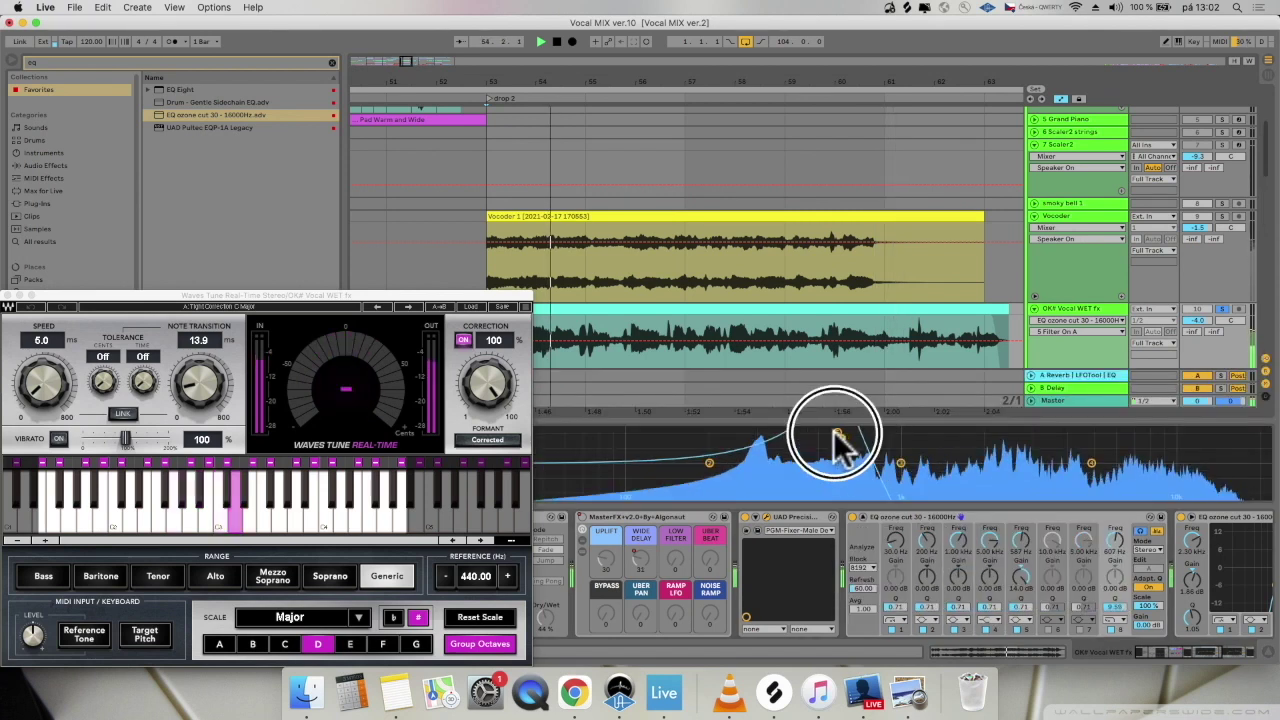
left_click_drag(837, 434, 835, 433)
left_click_drag(834, 430, 858, 465)
key("space")
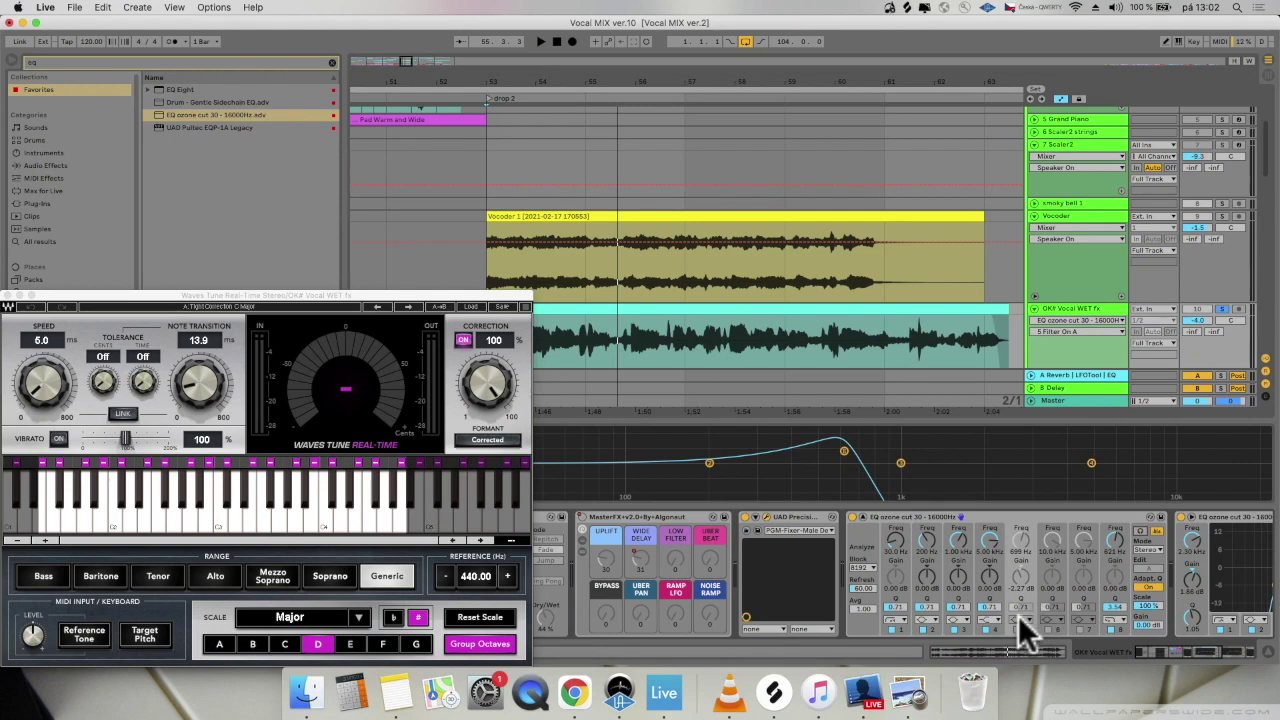
Bypass the new EQ on the vocal track, then switch to the PDF guide and highlight point 7 on multiband compression.
left_click(852, 516)
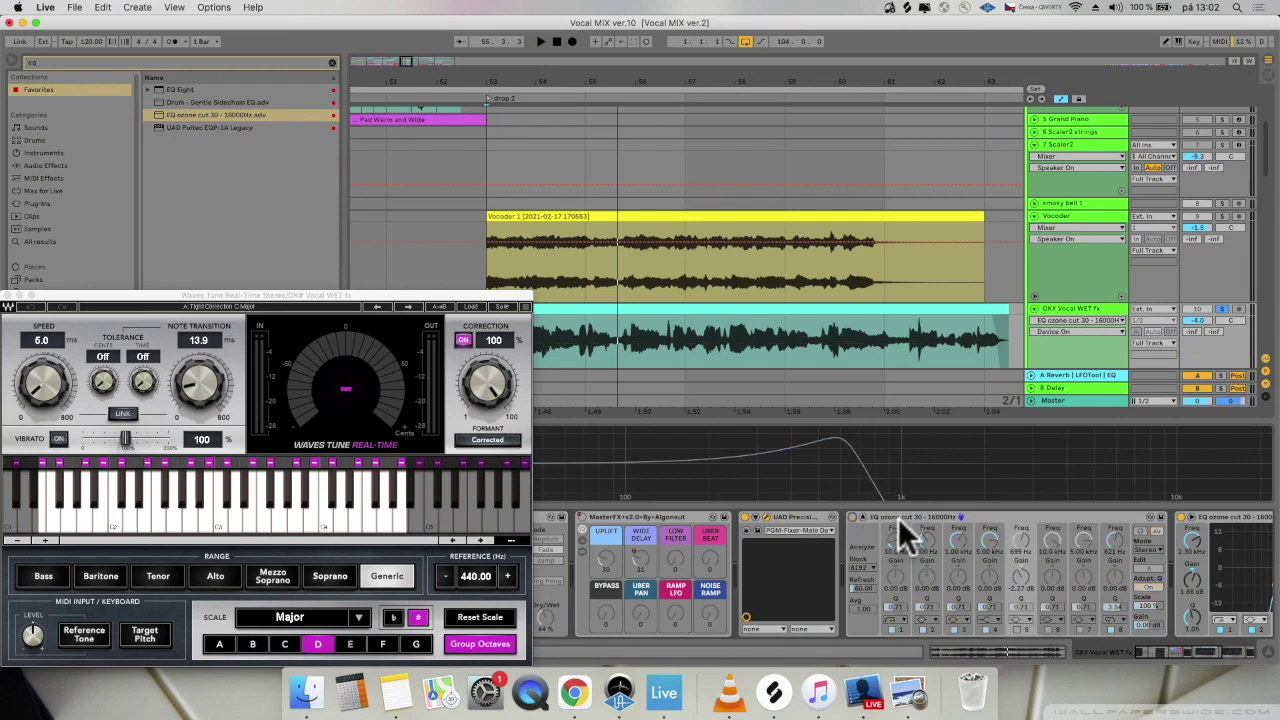
left_click(907, 692)
left_click(743, 382)
scroll(750, 386, "down", 4)
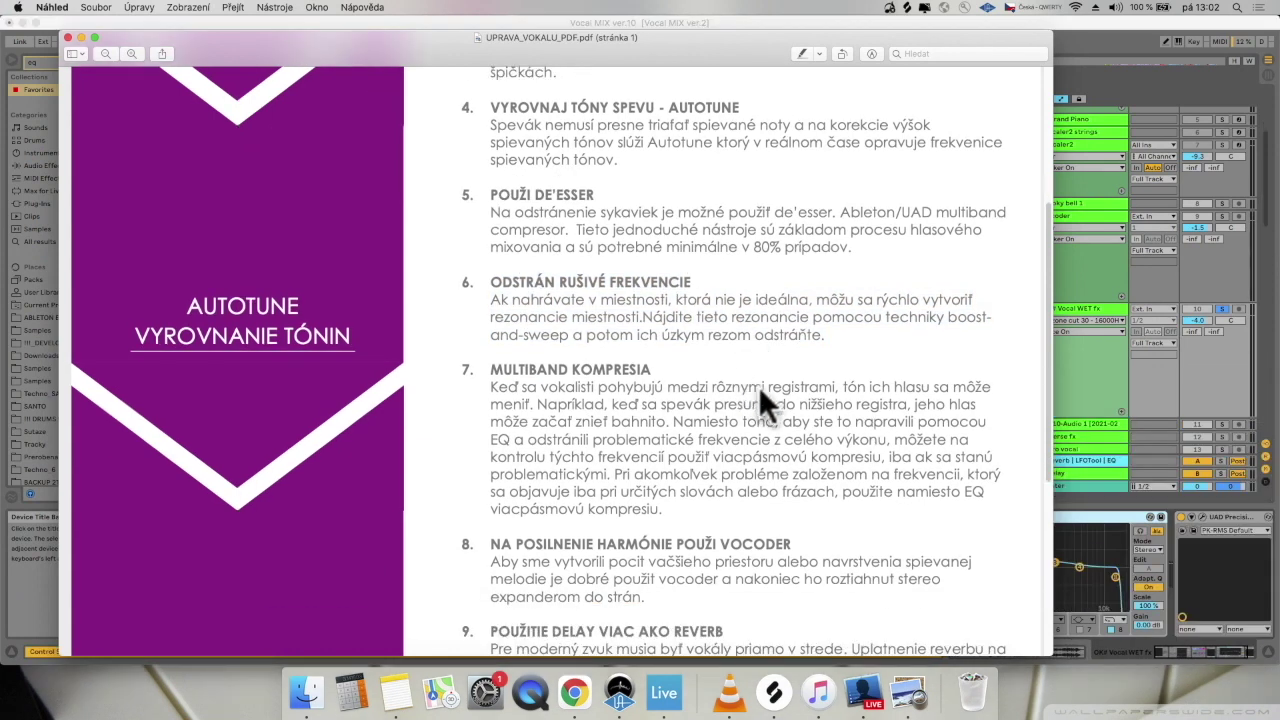
left_click_drag(705, 430, 470, 284)
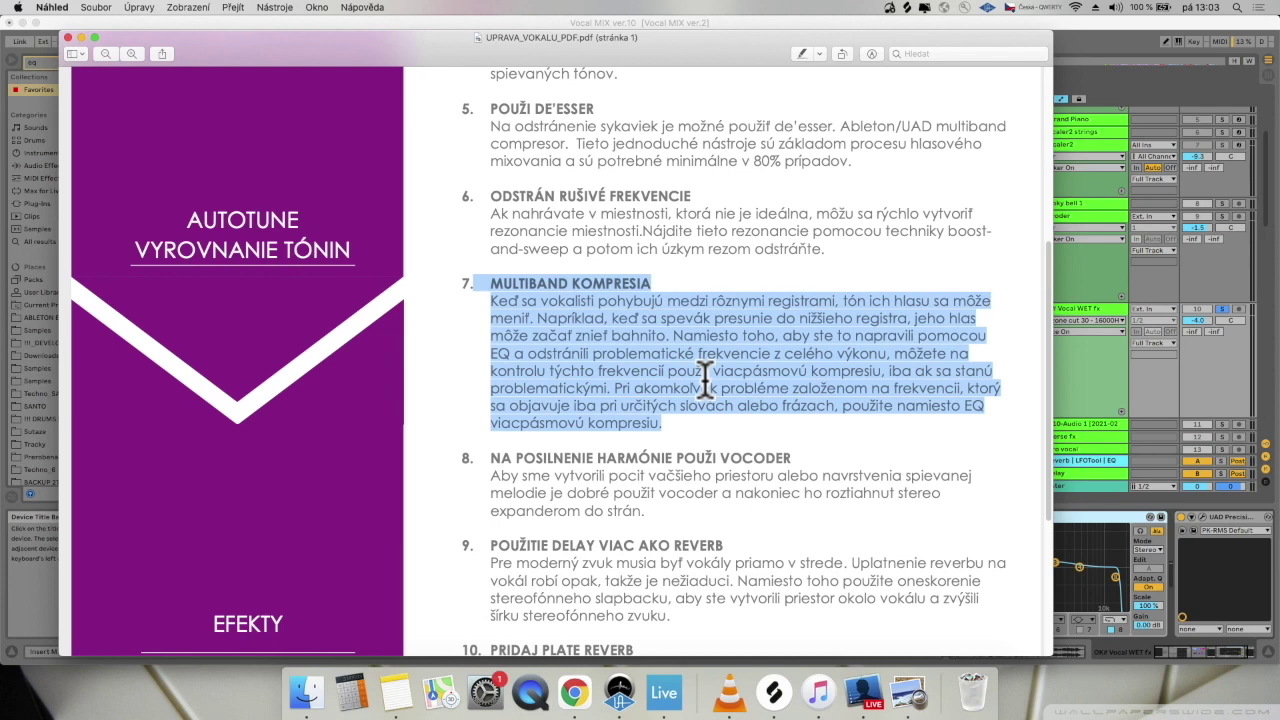
Highlight point 8 of the PDF guide, on strengthening the harmony with a vocoder.
scroll(705, 378, "down", 3)
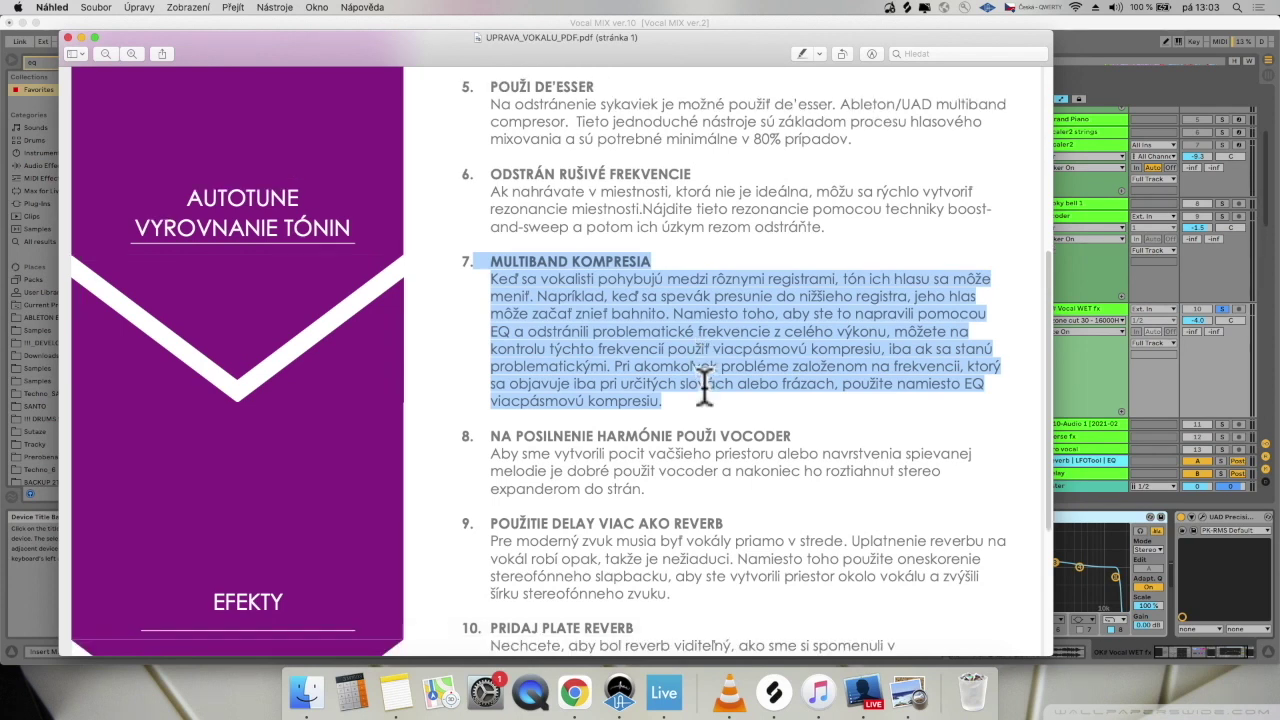
scroll(705, 385, "down", 2)
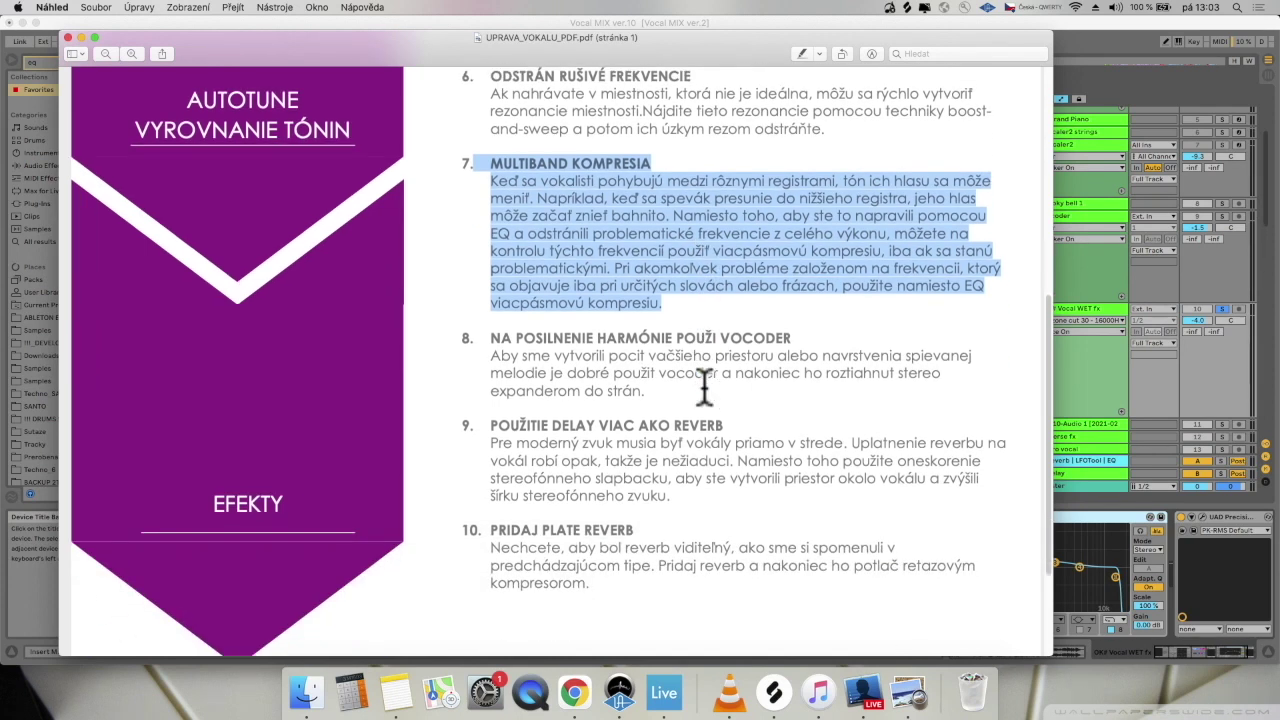
left_click(709, 298)
scroll(712, 305, "down", 2)
left_click_drag(726, 320, 452, 251)
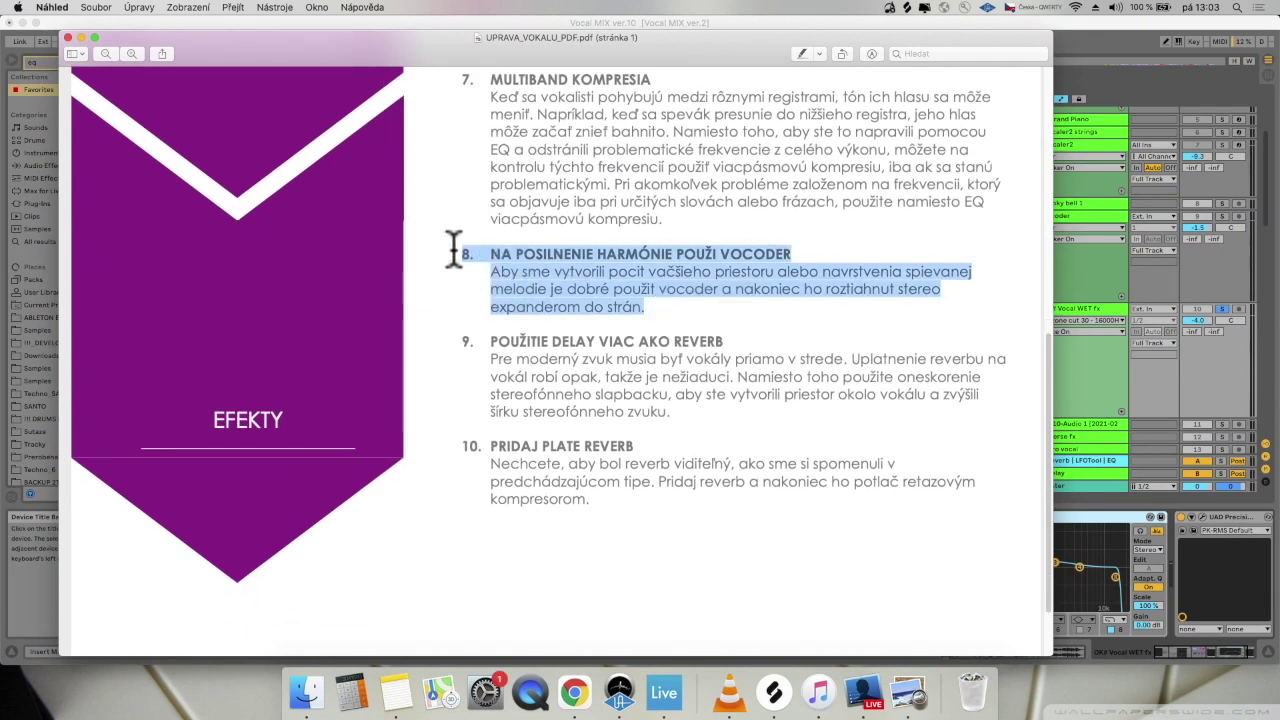
left_click(730, 310)
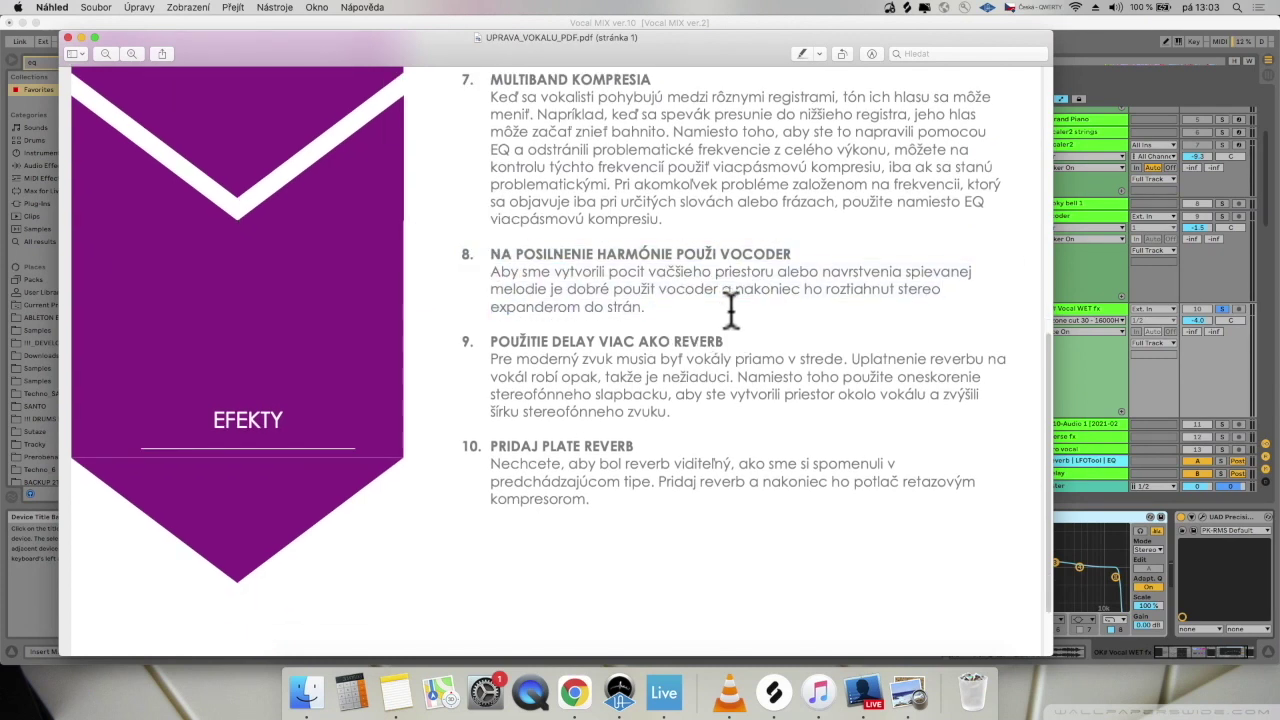
left_click(1093, 311)
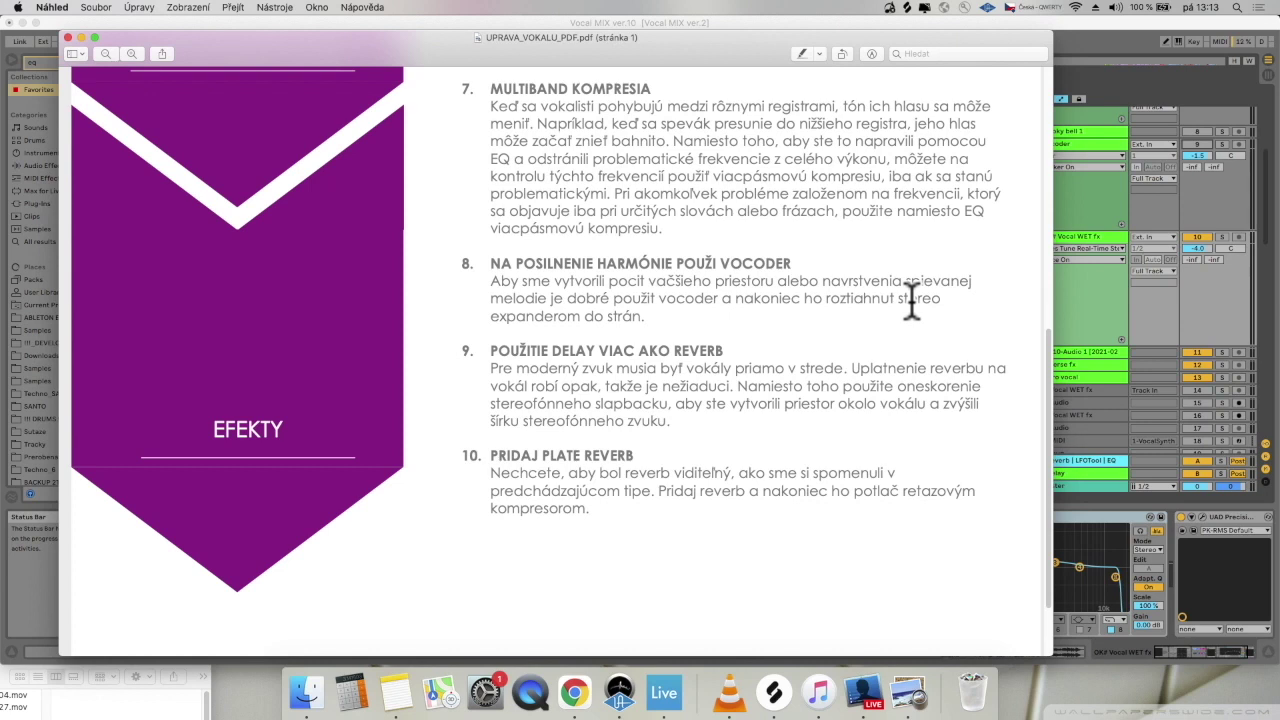
left_click_drag(665, 315, 487, 280)
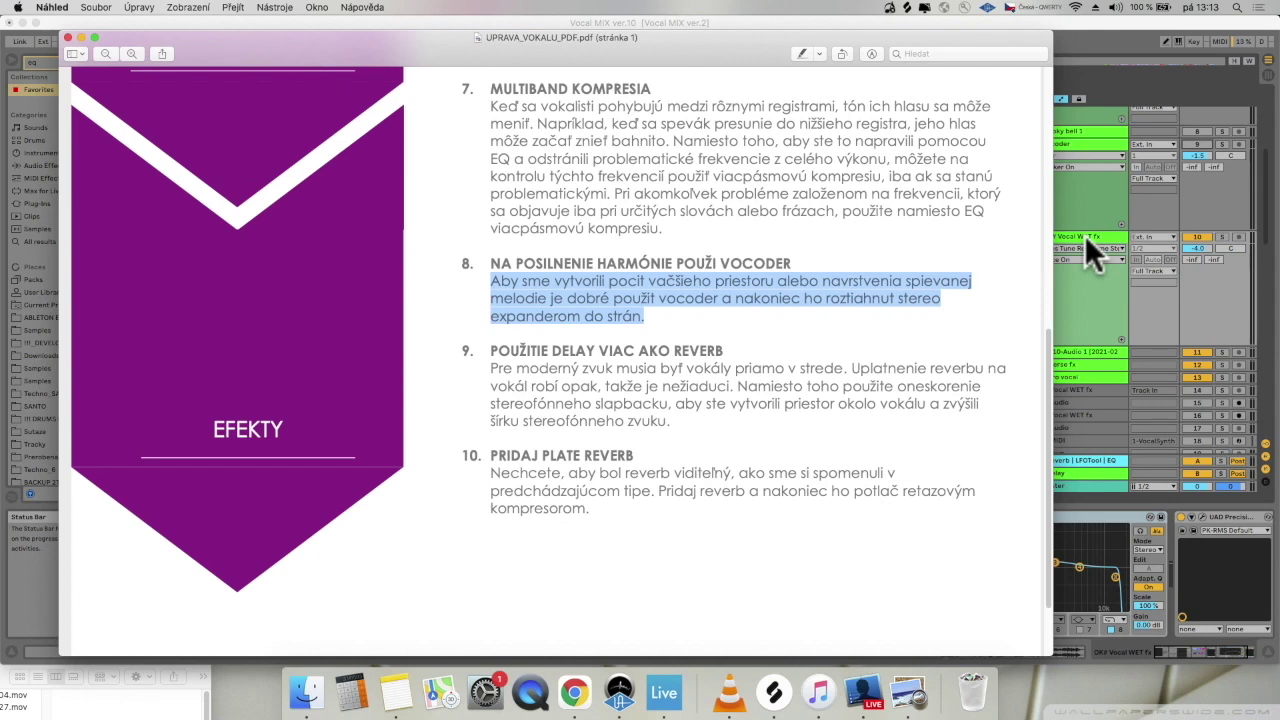
left_click(862, 300)
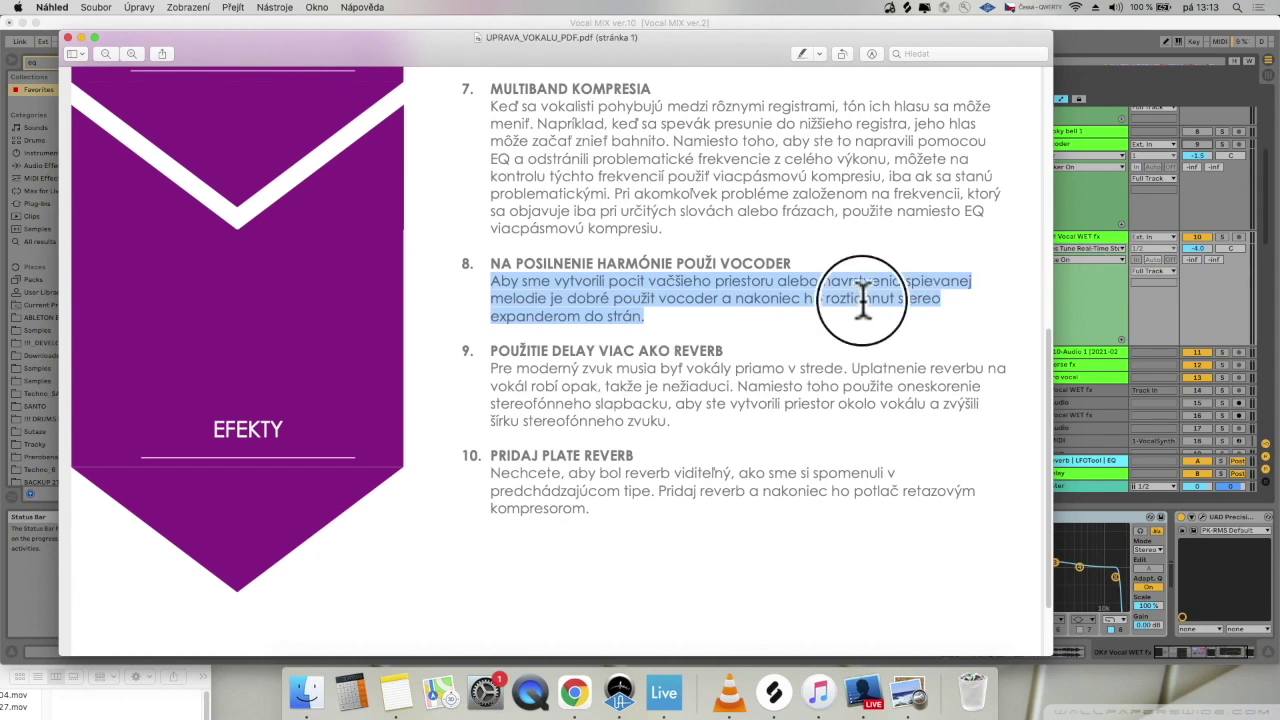
double_click(852, 298)
Return to Ableton Live and play the OK# Vocal WET fx track from drop 2 without the vocoder.
left_click(1080, 229)
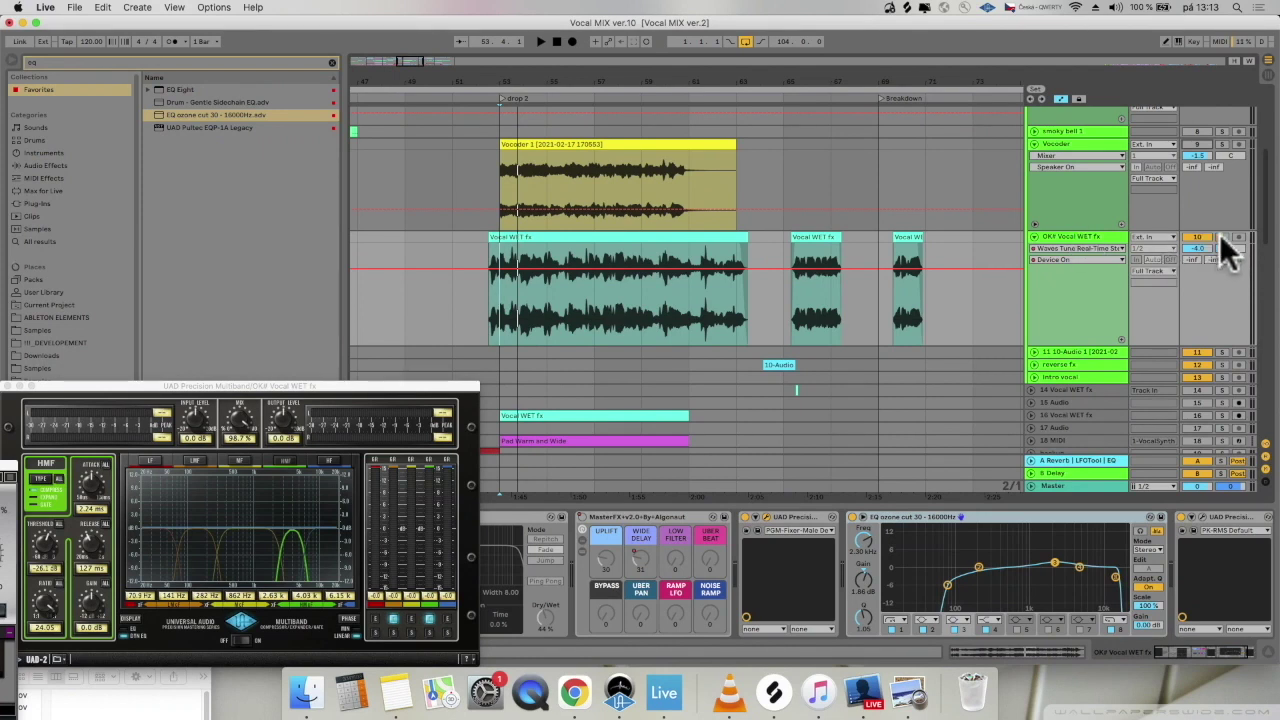
left_click(500, 320)
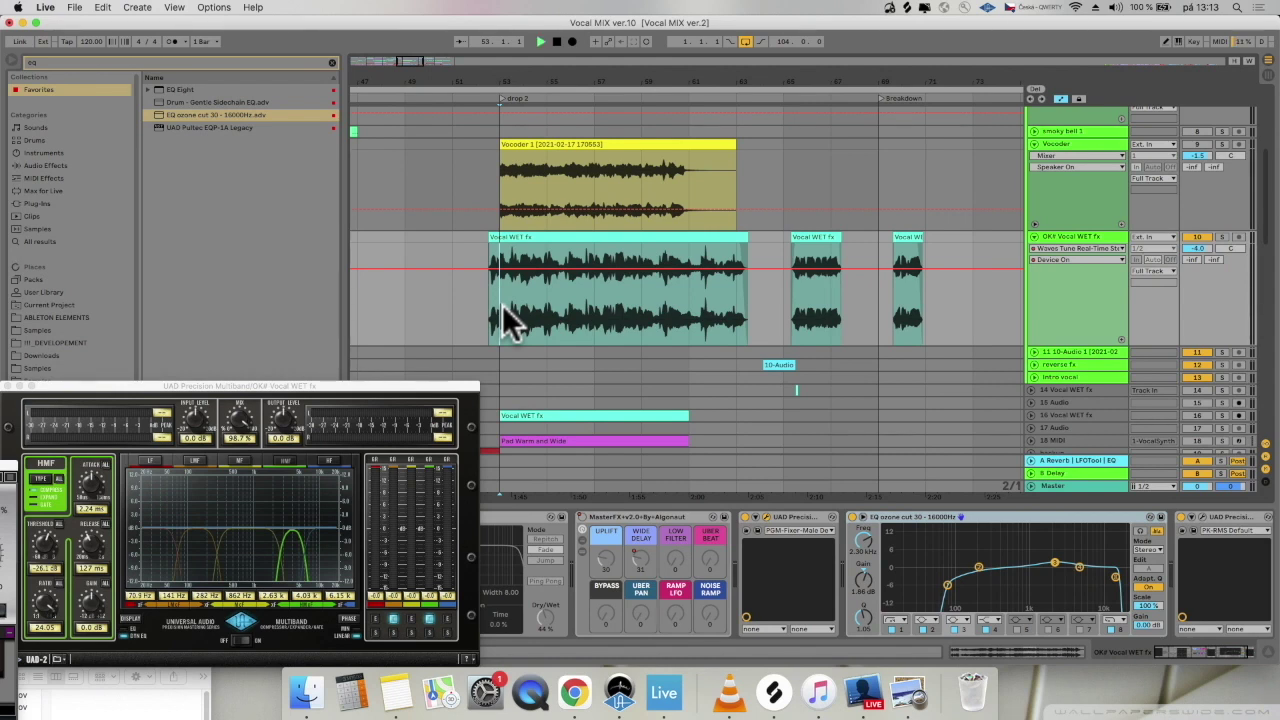
key("space")
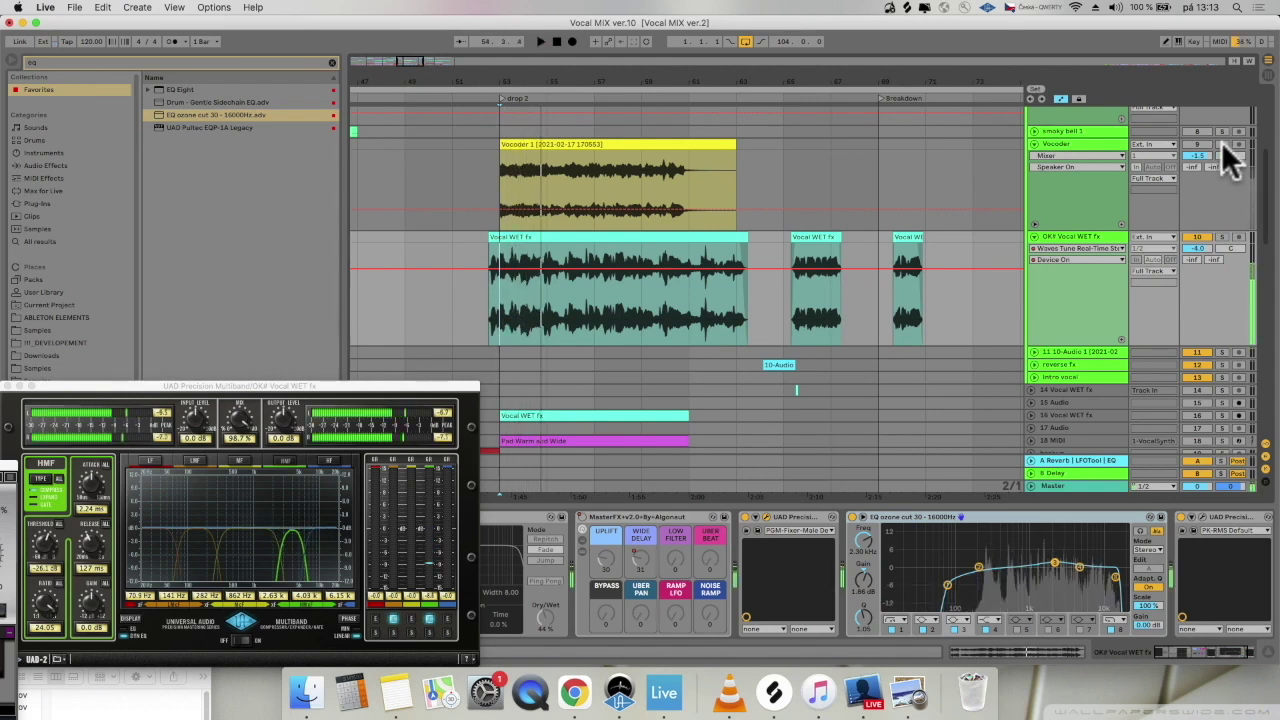
Solo the Vocoder track and play its drop 2 clip on its own.
left_click(575, 142)
left_click(1220, 143)
key("space")
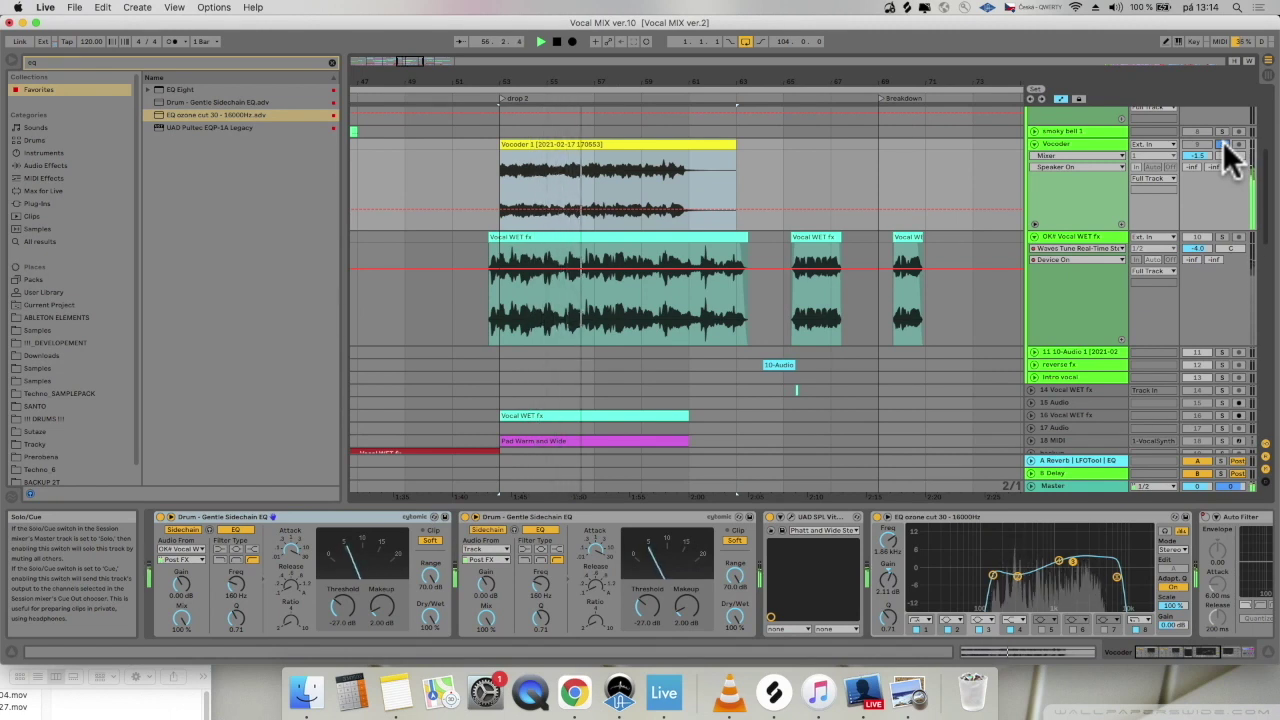
key("space")
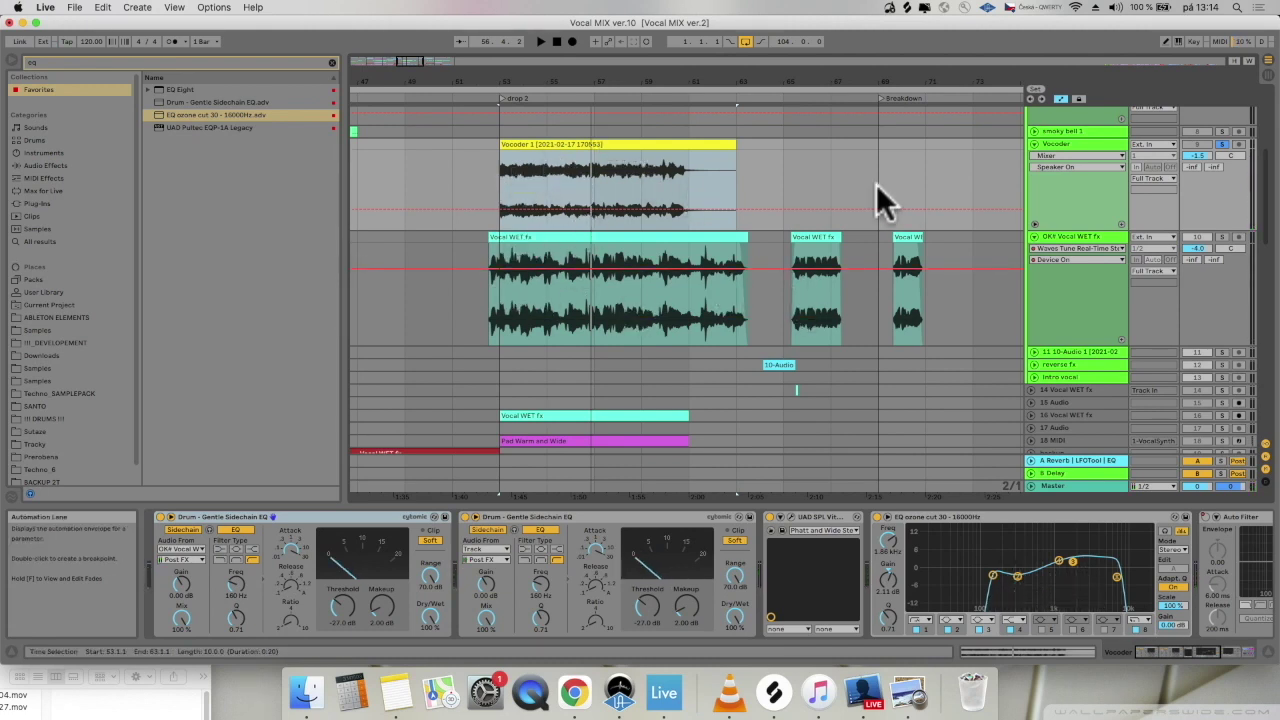
Unfold the 18 MIDI track and examine the Pad Warm and Wide clip's chord notes in an enlarged note editor, selecting the C3 notes.
scroll(584, 370, "down", 6)
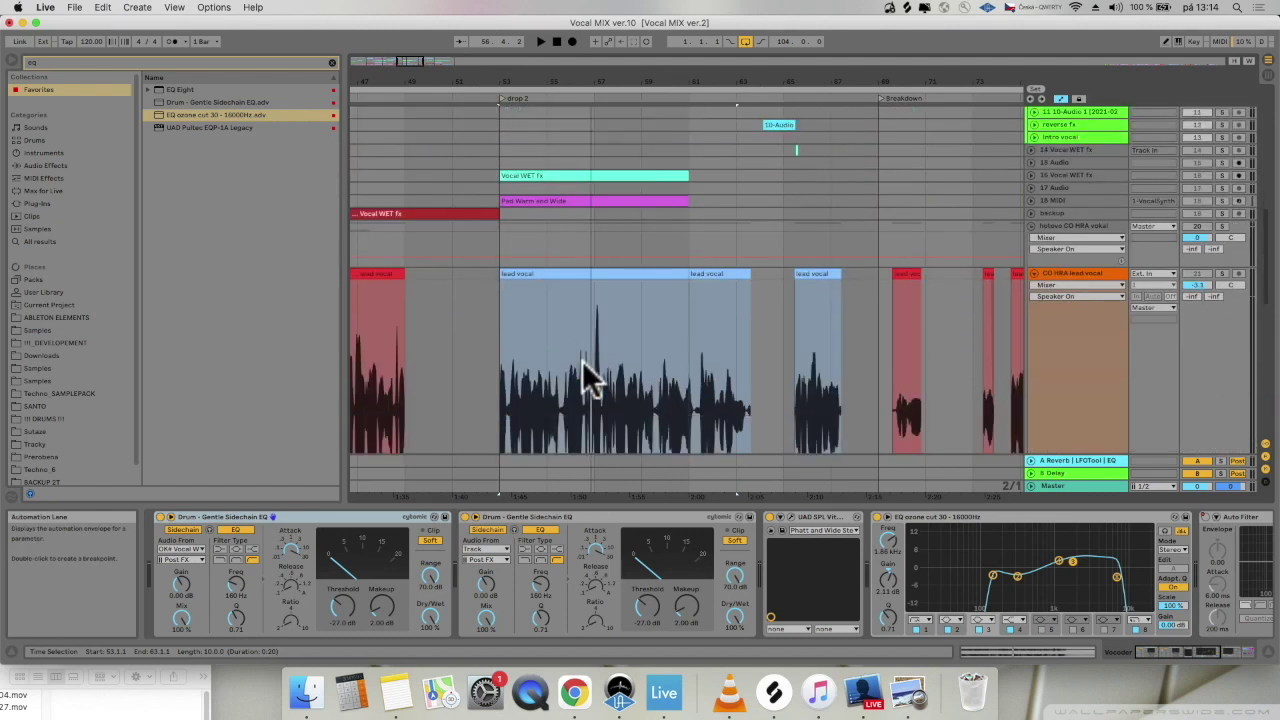
scroll(584, 360, "down", 8)
scroll(588, 360, "up", 8)
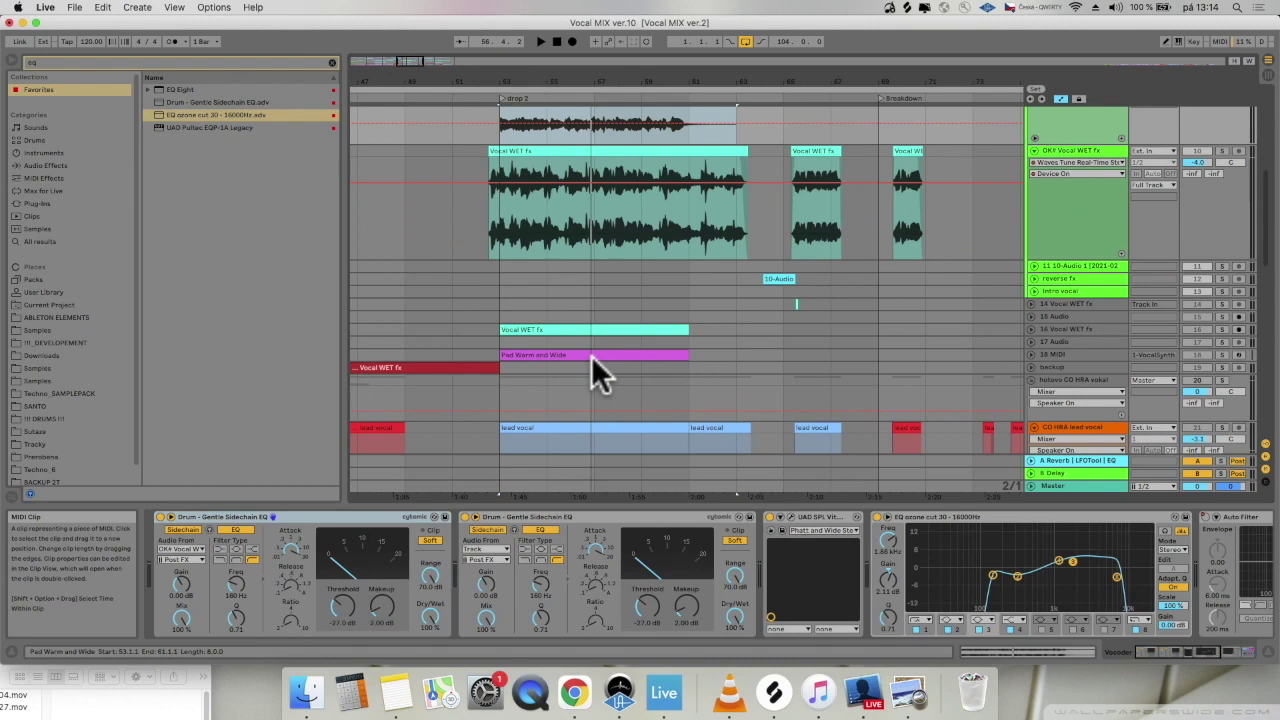
left_click(1031, 354)
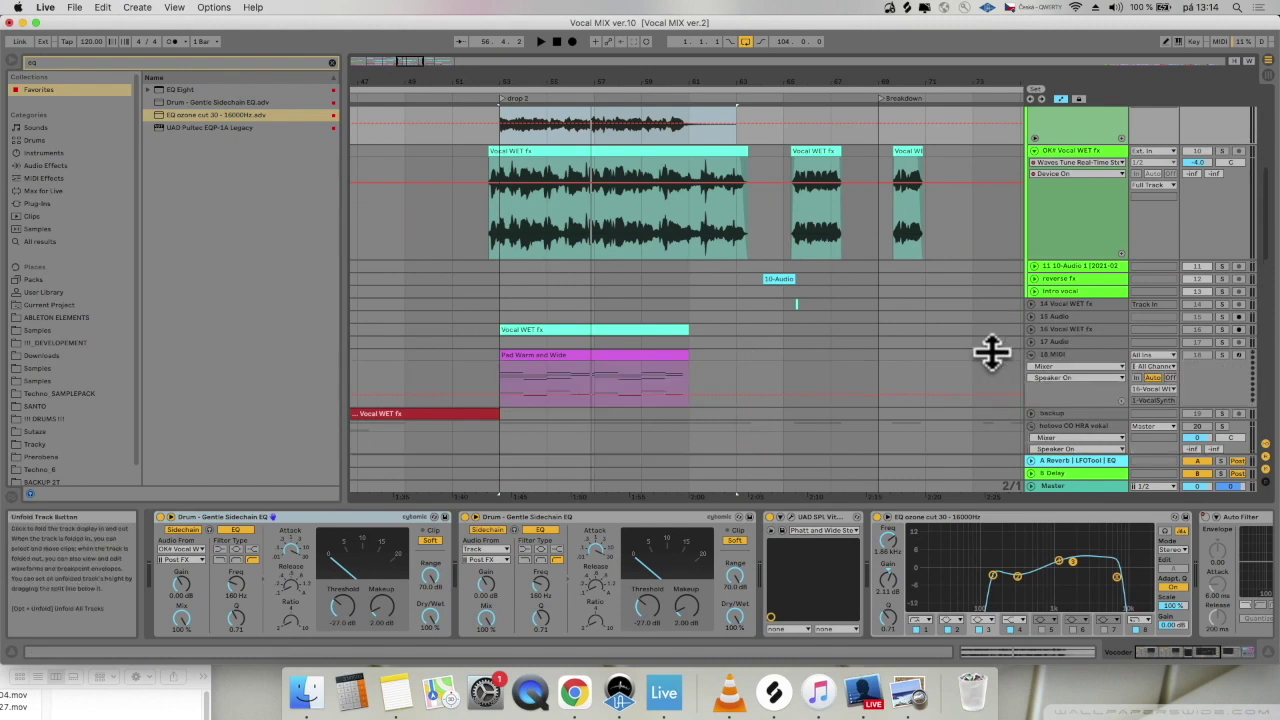
double_click(683, 352)
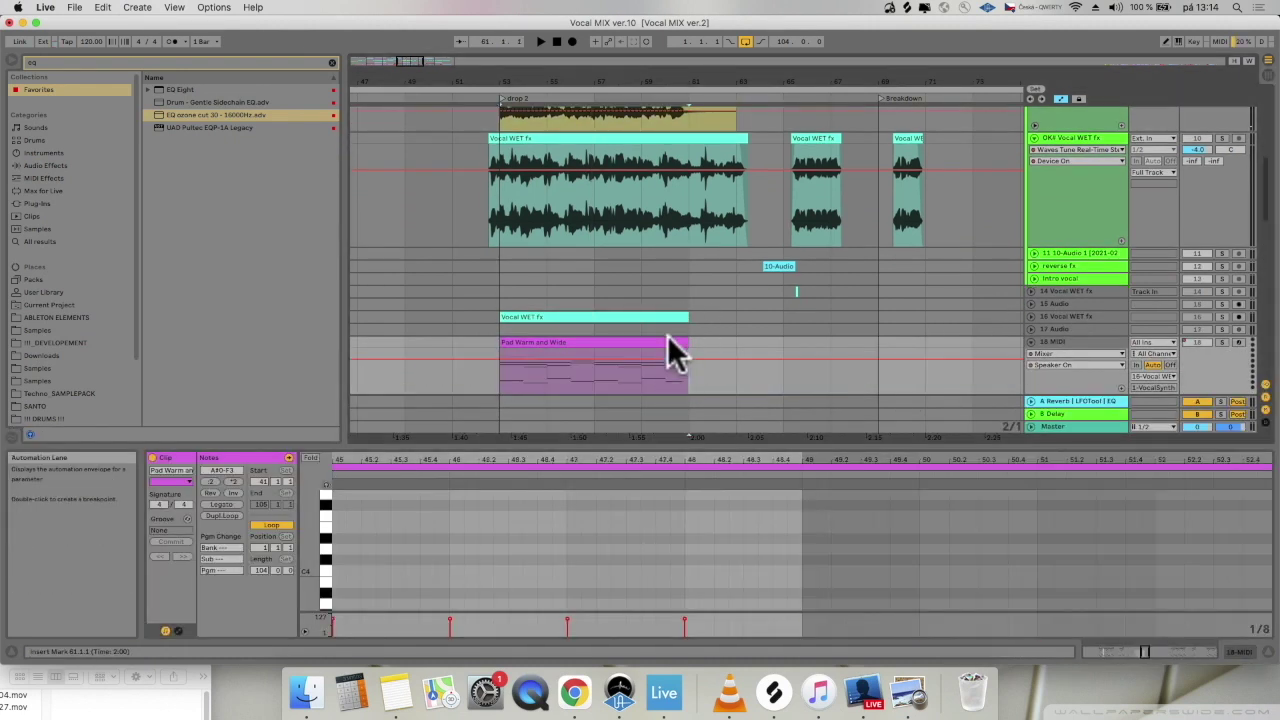
left_click_drag(737, 443, 737, 200)
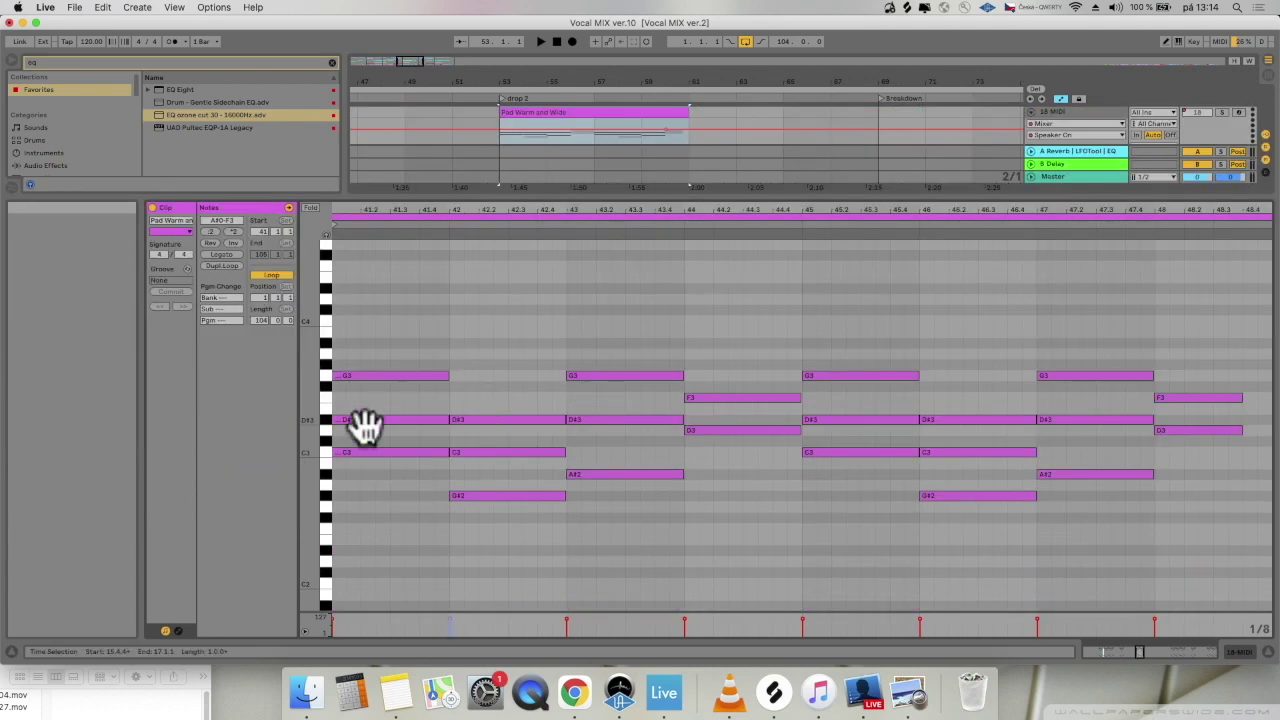
left_click(321, 452)
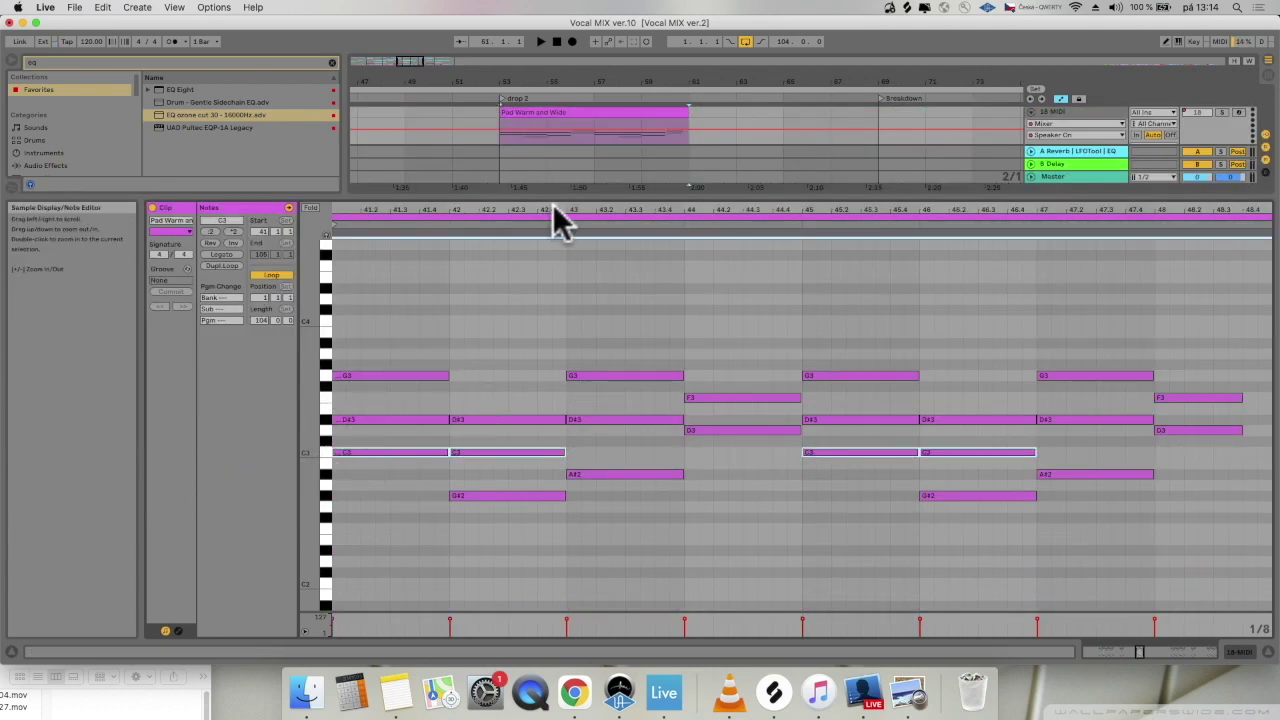
left_click_drag(1037, 194, 948, 665)
Play the drop 2 vocal without the vocoder, then unmute the Vocoder track and play both together.
scroll(979, 299, "up", 6)
scroll(978, 298, "up", 3)
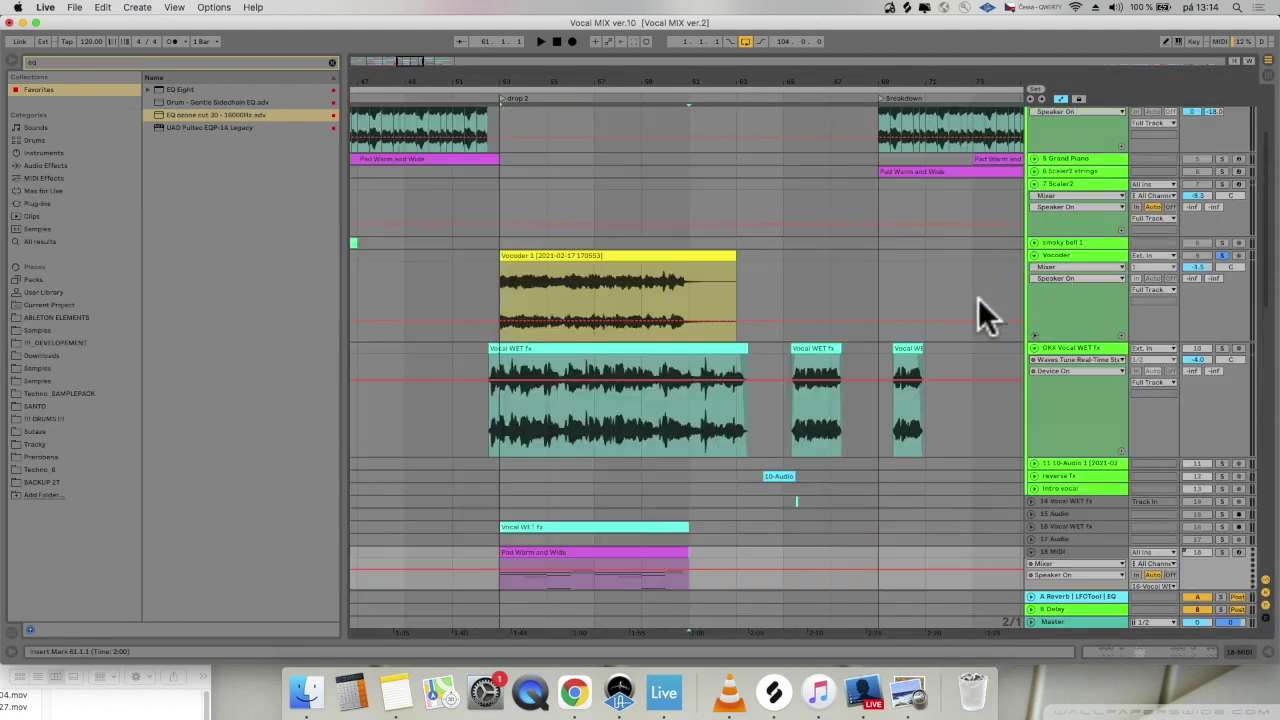
left_click(541, 262)
key("space")
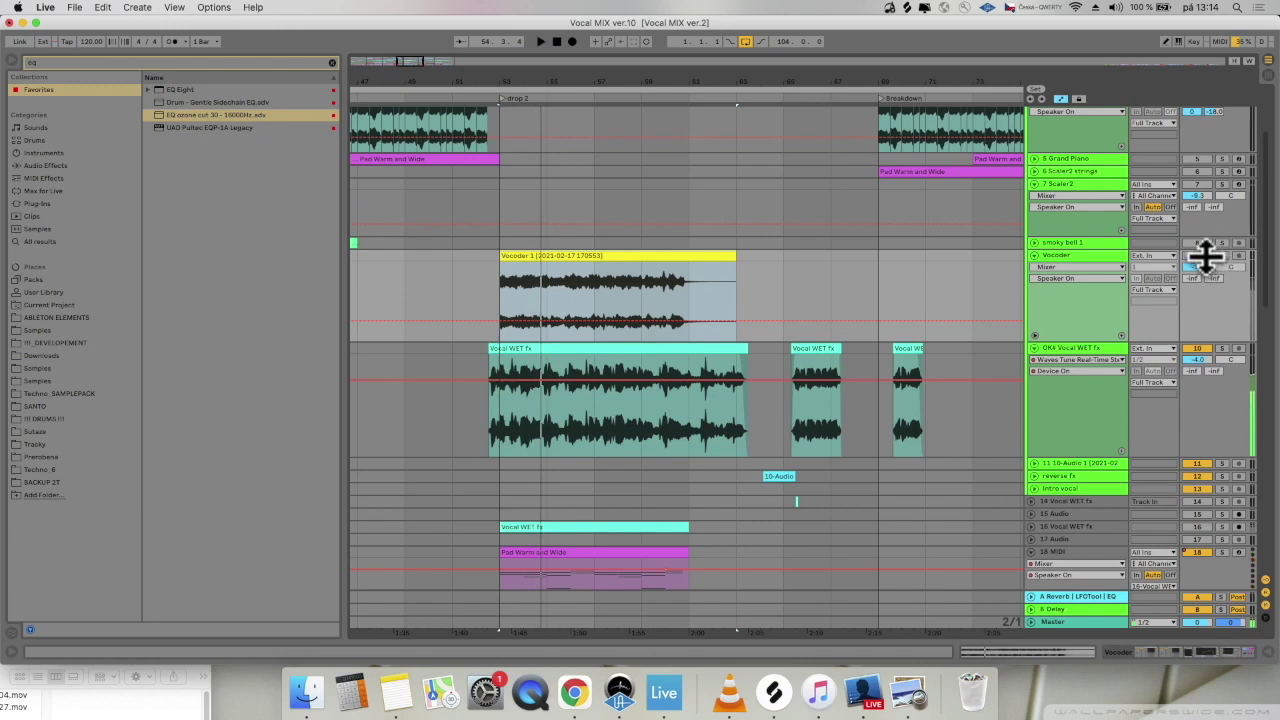
left_click(589, 255)
key("space")
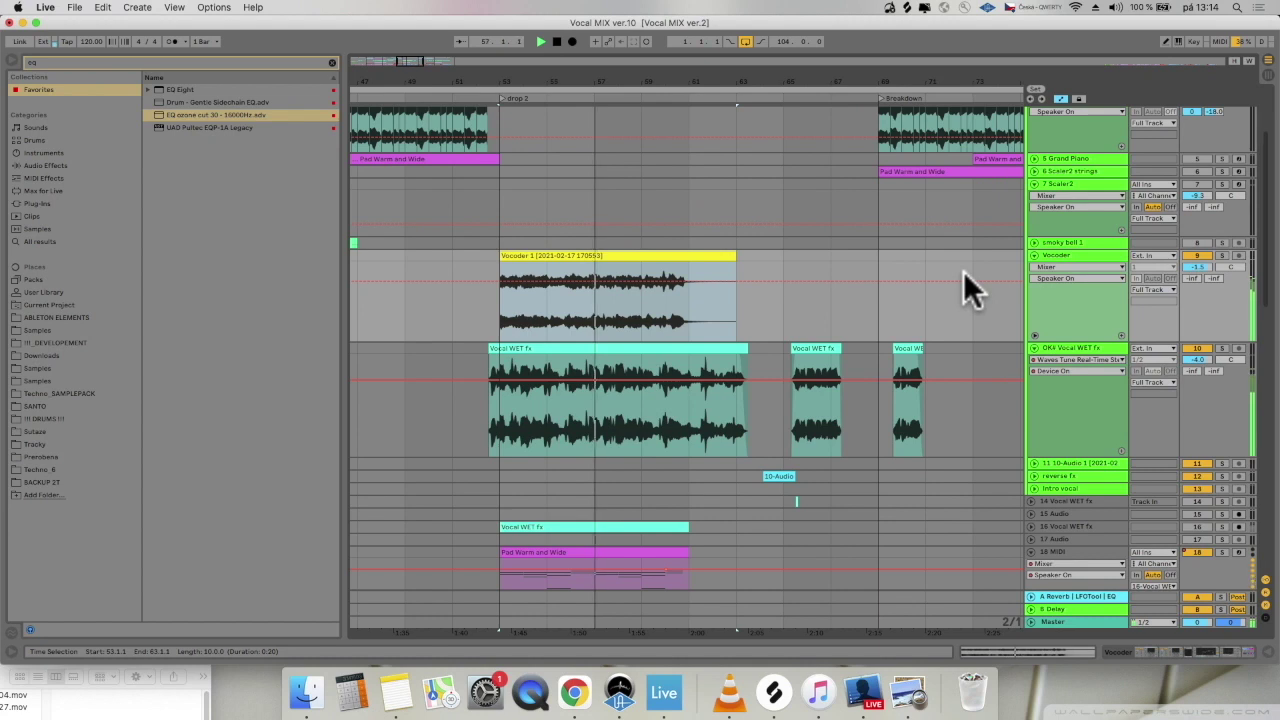
Switch to the PDF guide, stop the playback in Ableton Live, and highlight point 9 on using delay more than reverb.
left_click(909, 693)
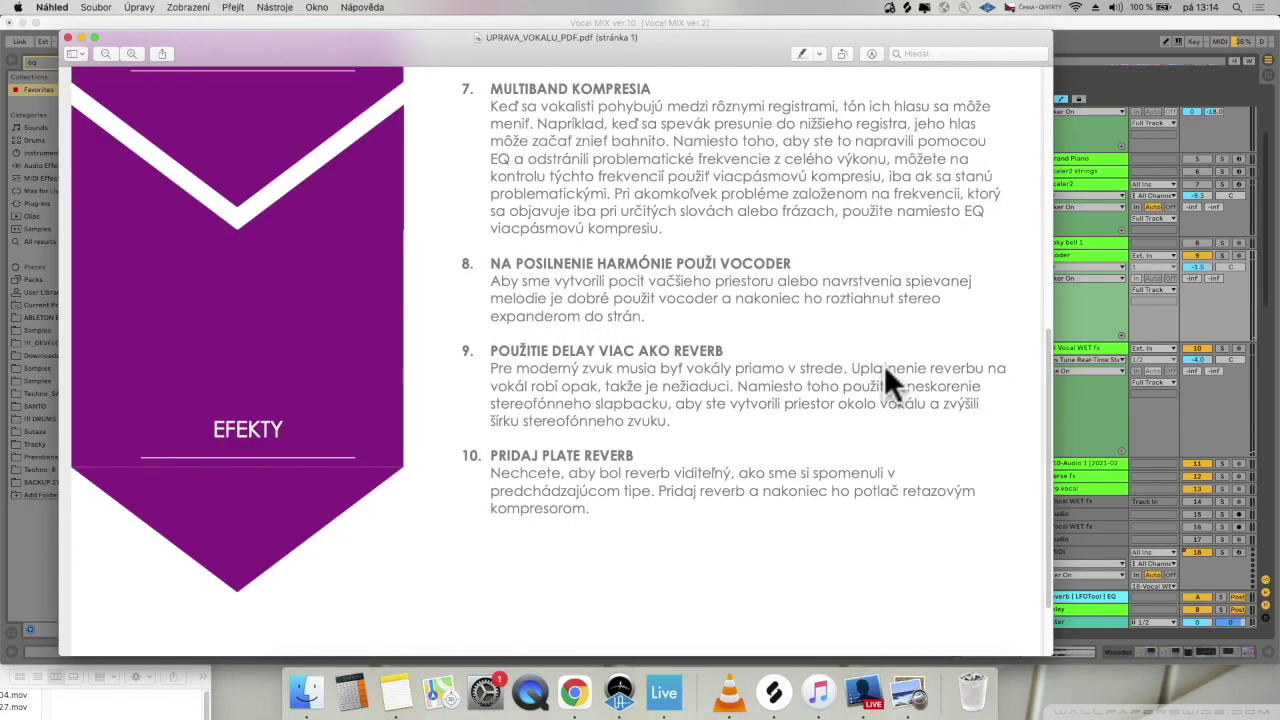
left_click_drag(777, 423, 462, 350)
left_click(1101, 249)
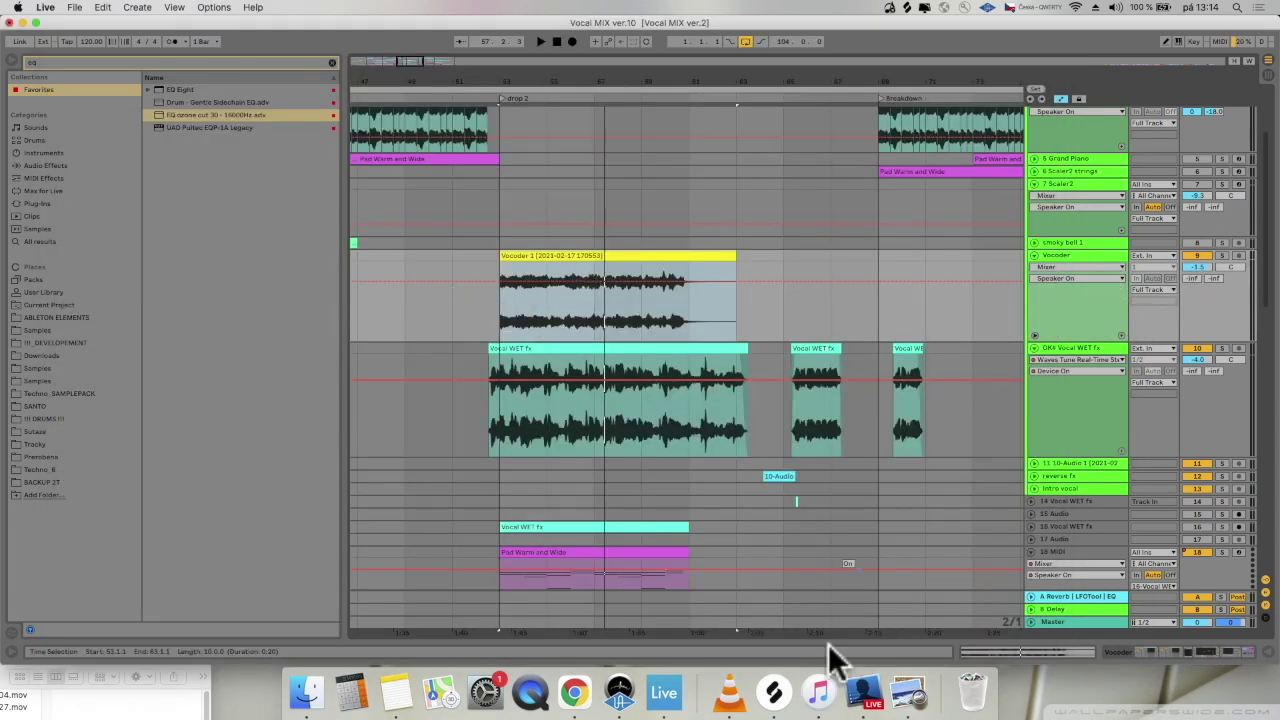
left_click(909, 693)
left_click(724, 406)
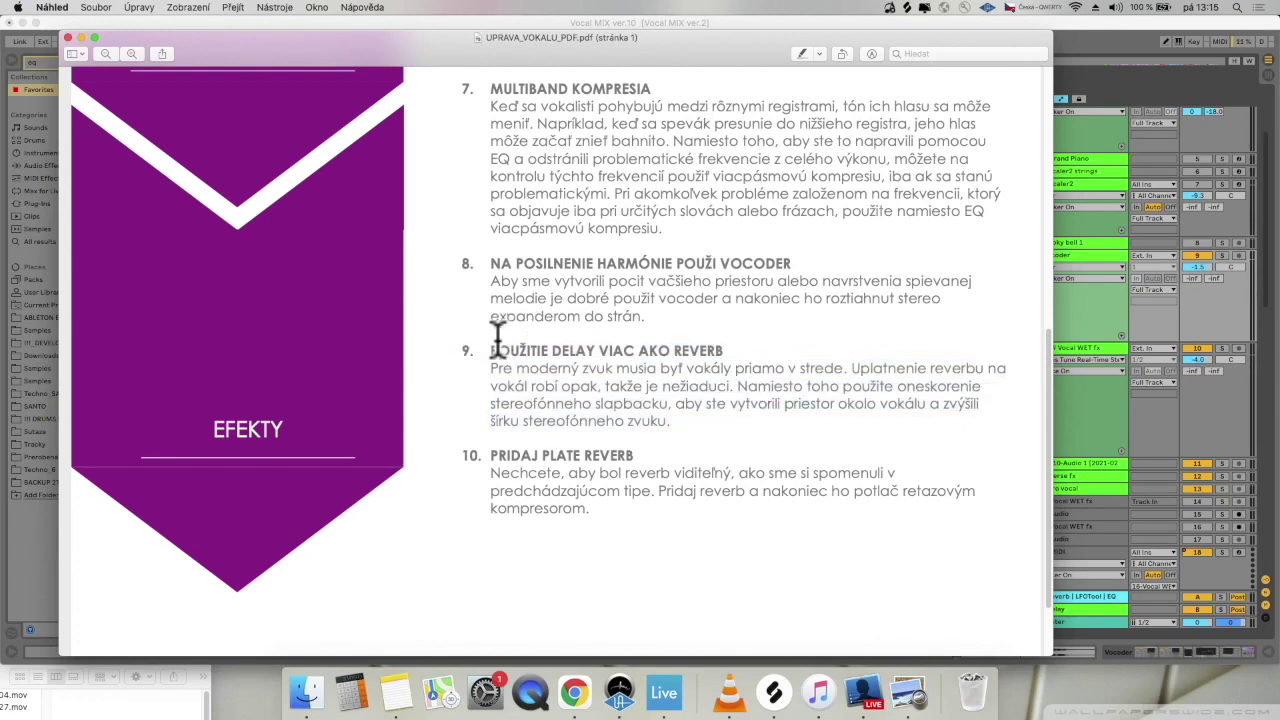
left_click_drag(495, 346, 737, 434)
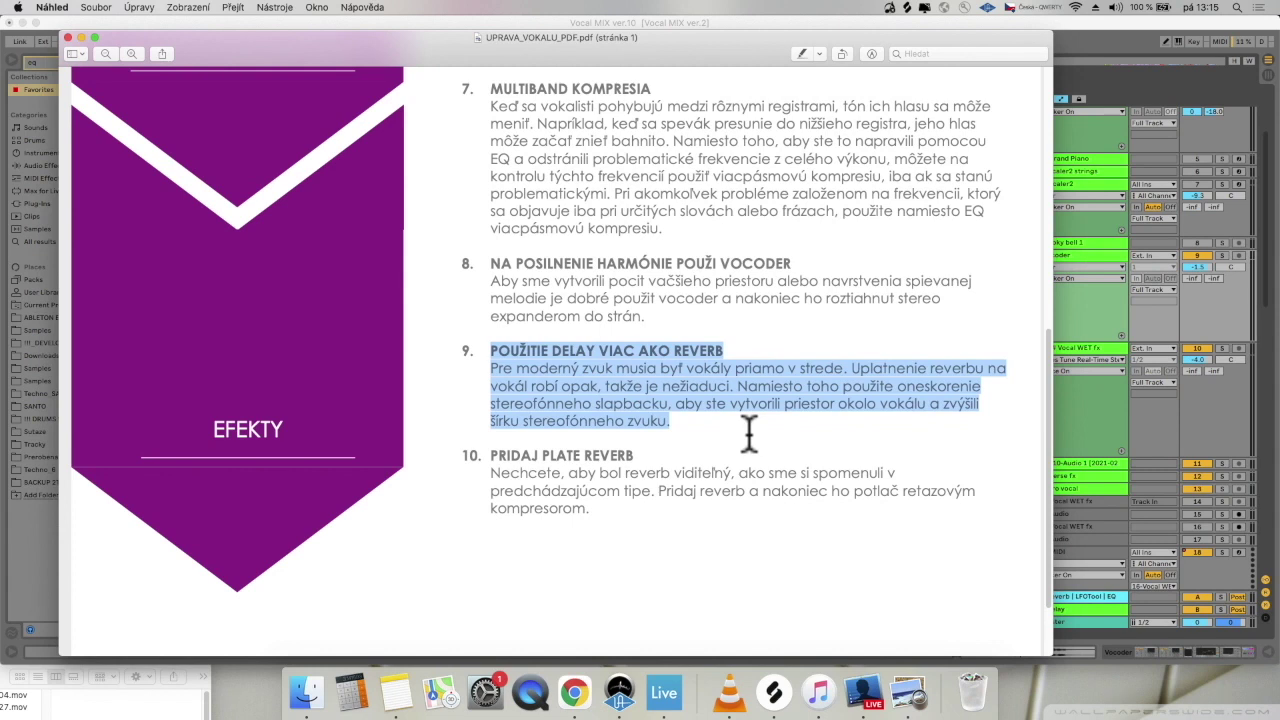
left_click(749, 432)
left_click_drag(497, 349, 700, 423)
Extend the highlight in the PDF guide over points 9 and 10, covering delay and plate reverb.
left_click(693, 455)
left_click_drag(623, 520, 500, 355)
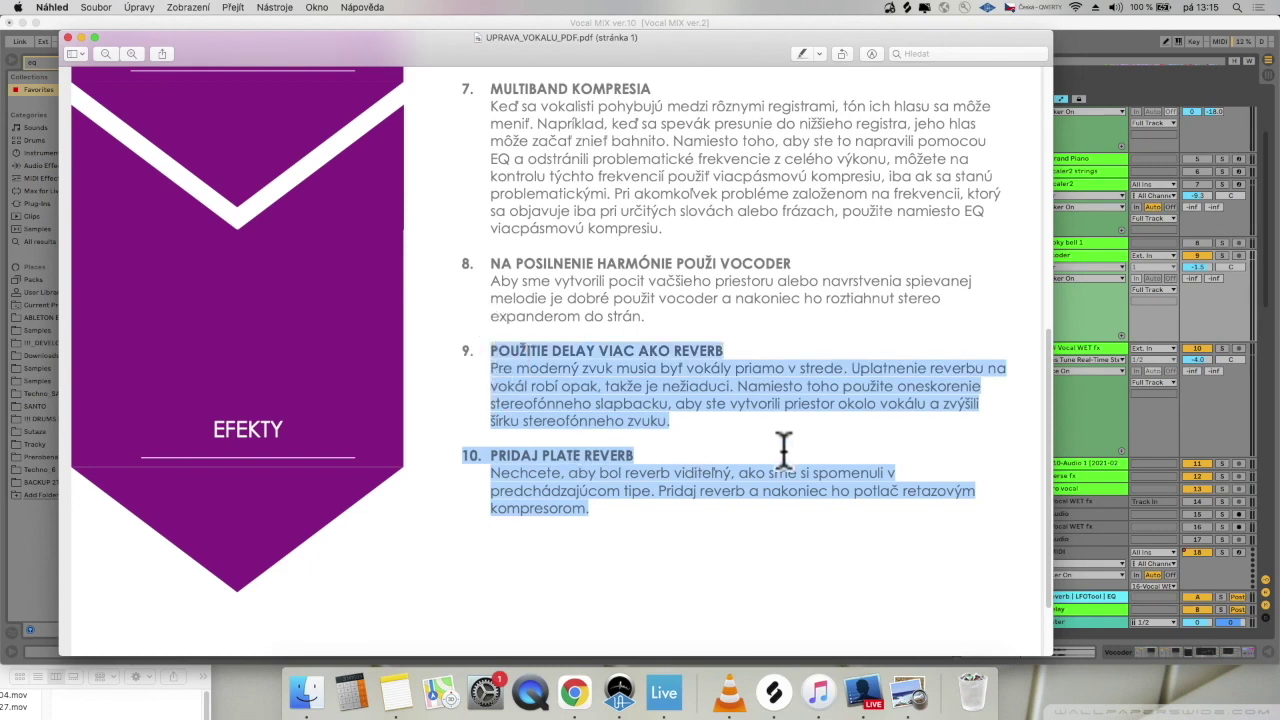
left_click_drag(669, 523, 457, 457)
Review the whole ten-point vocal checklist in the PDF guide, from dynamics through Autotune to effects.
scroll(924, 476, "down", 1)
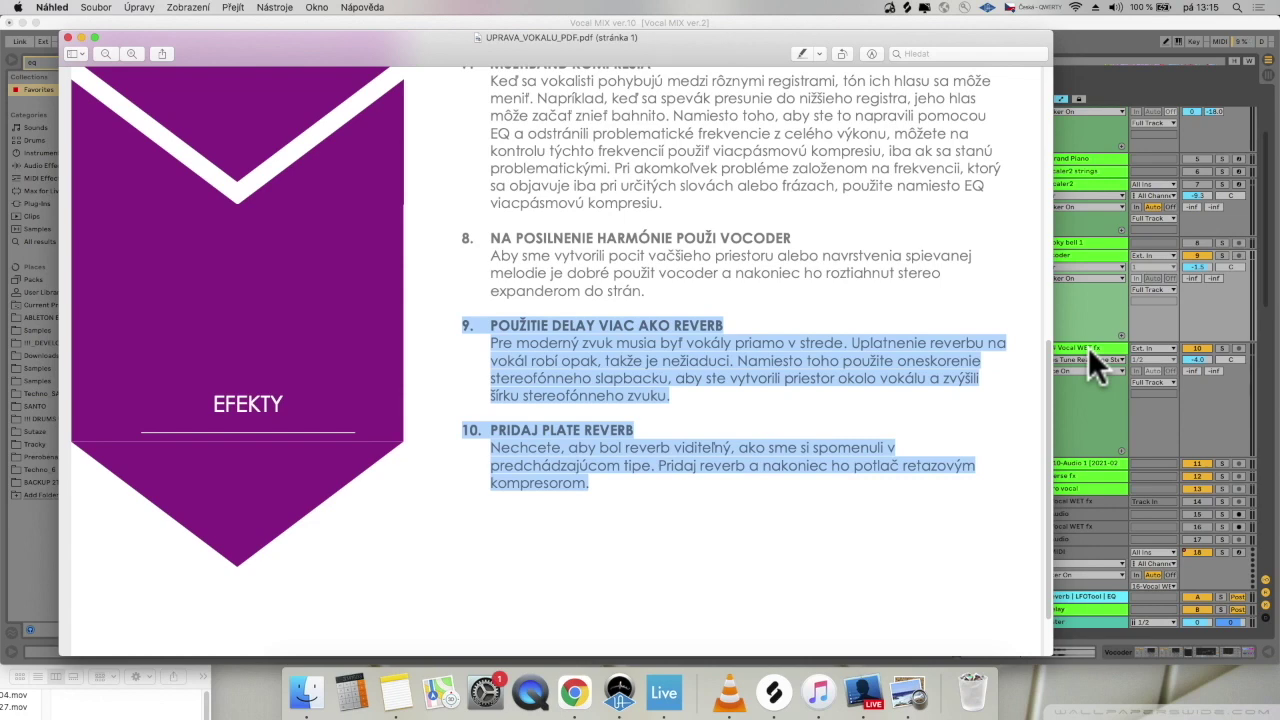
scroll(657, 591, "down", 3)
scroll(657, 591, "up", 15)
scroll(663, 575, "up", 10)
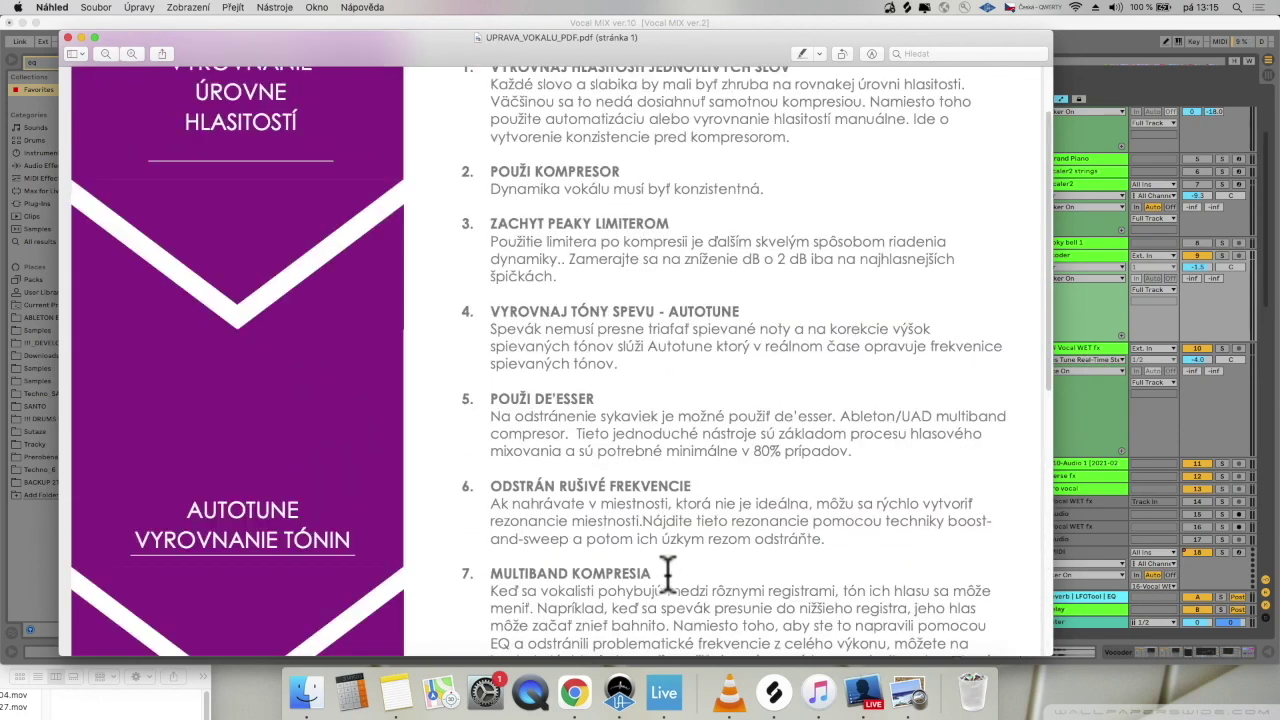
scroll(760, 350, "down", 14)
scroll(775, 390, "down", 5)
scroll(780, 400, "up", 12)
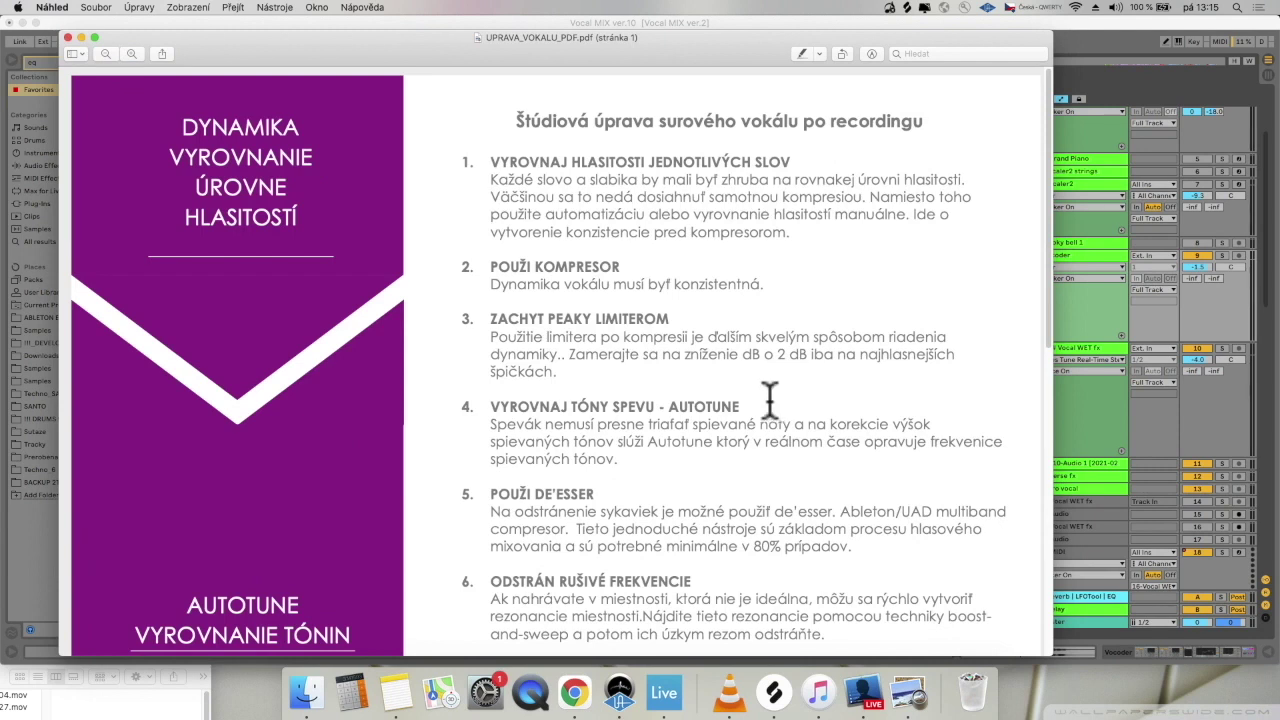
scroll(770, 400, "down", 10)
scroll(771, 423, "up", 7)
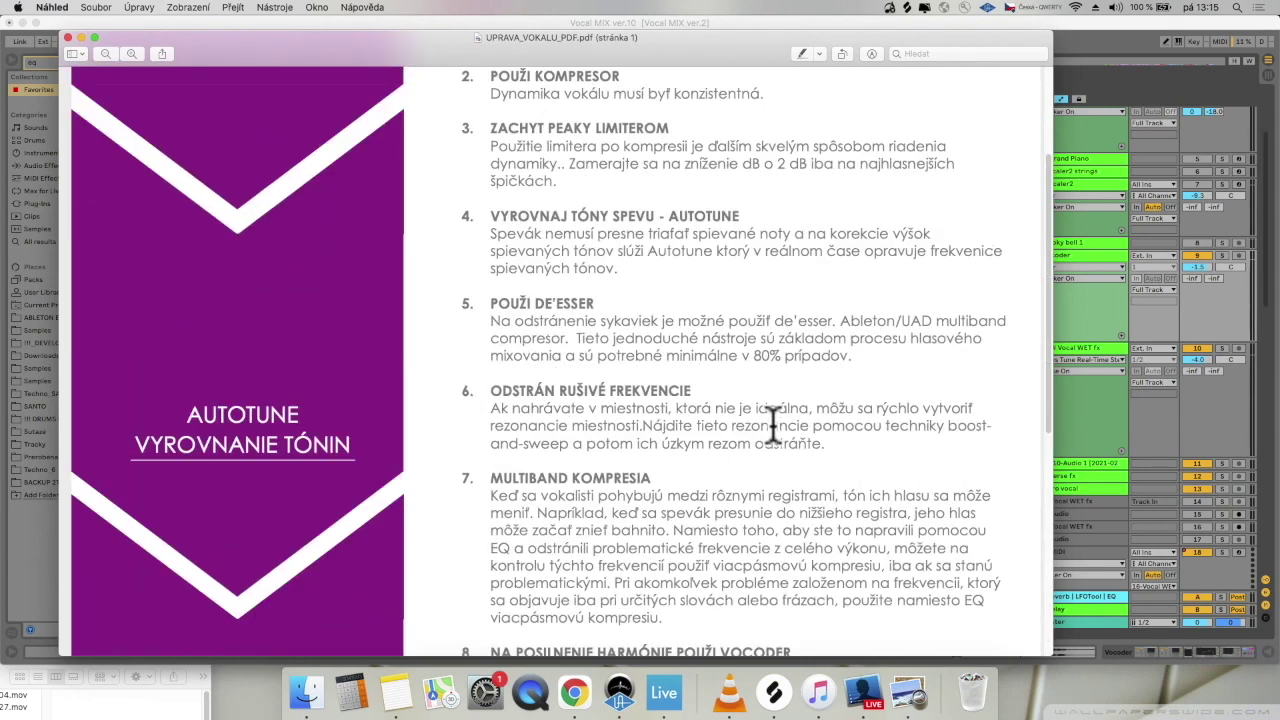
scroll(772, 424, "up", 4)
scroll(780, 425, "down", 10)
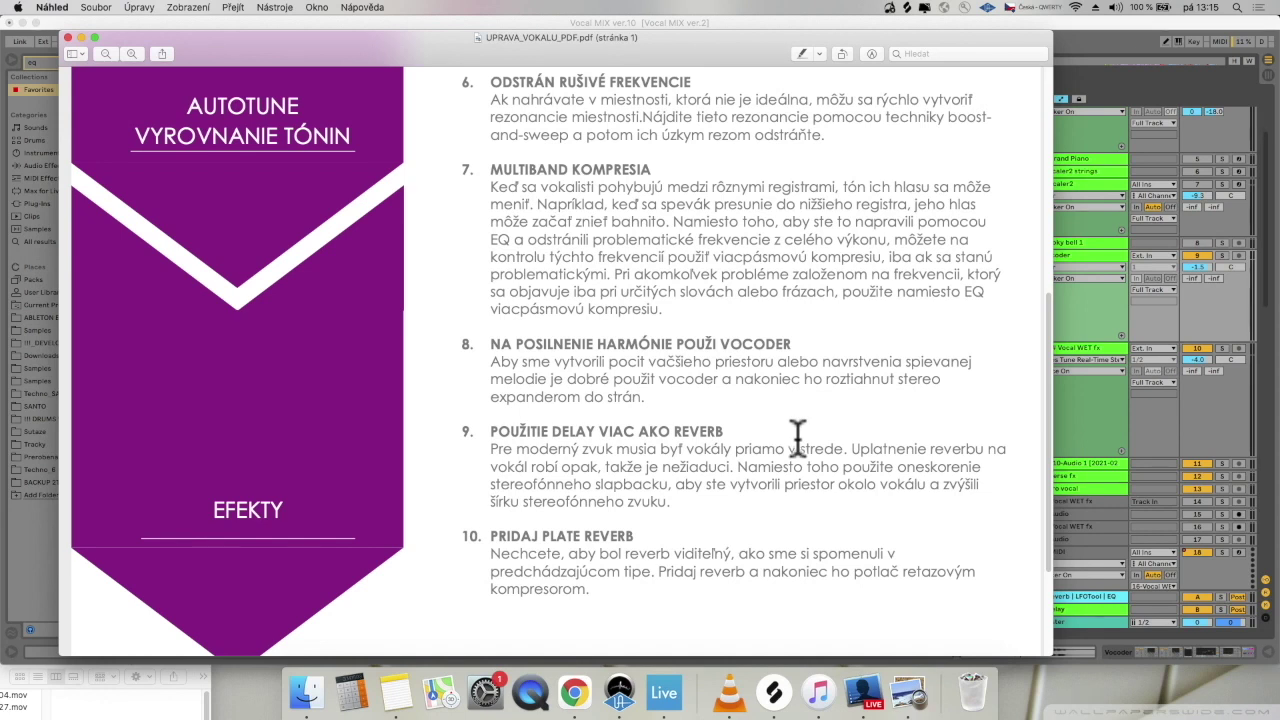
scroll(850, 290, "up", 10)
scroll(848, 290, "down", 5)
scroll(848, 290, "down", 8)
scroll(848, 290, "up", 7)
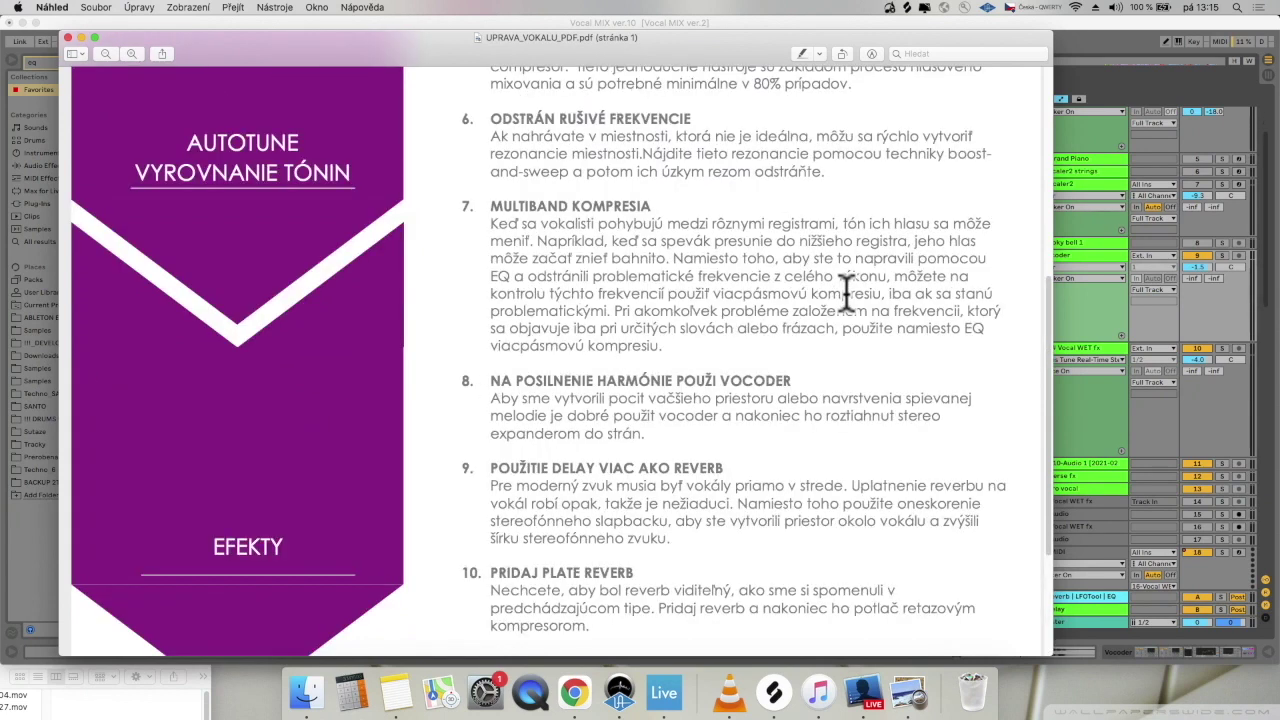
scroll(848, 290, "up", 6)
scroll(850, 292, "down", 6)
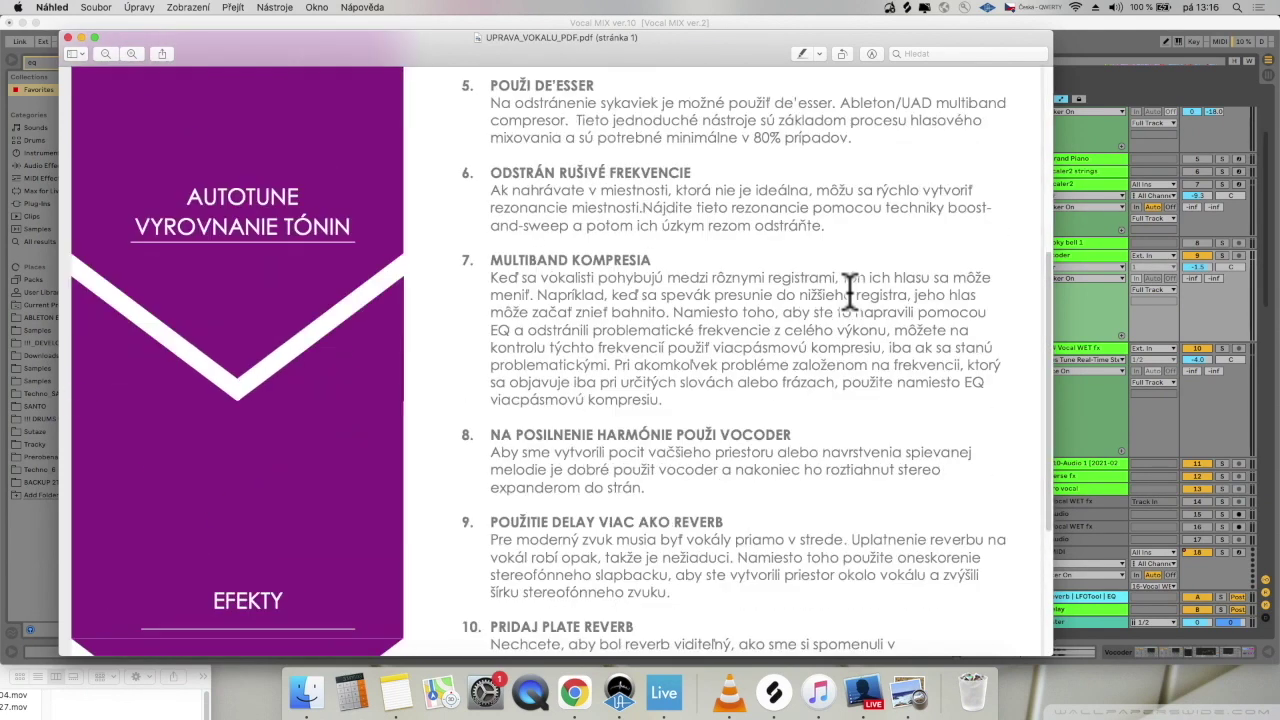